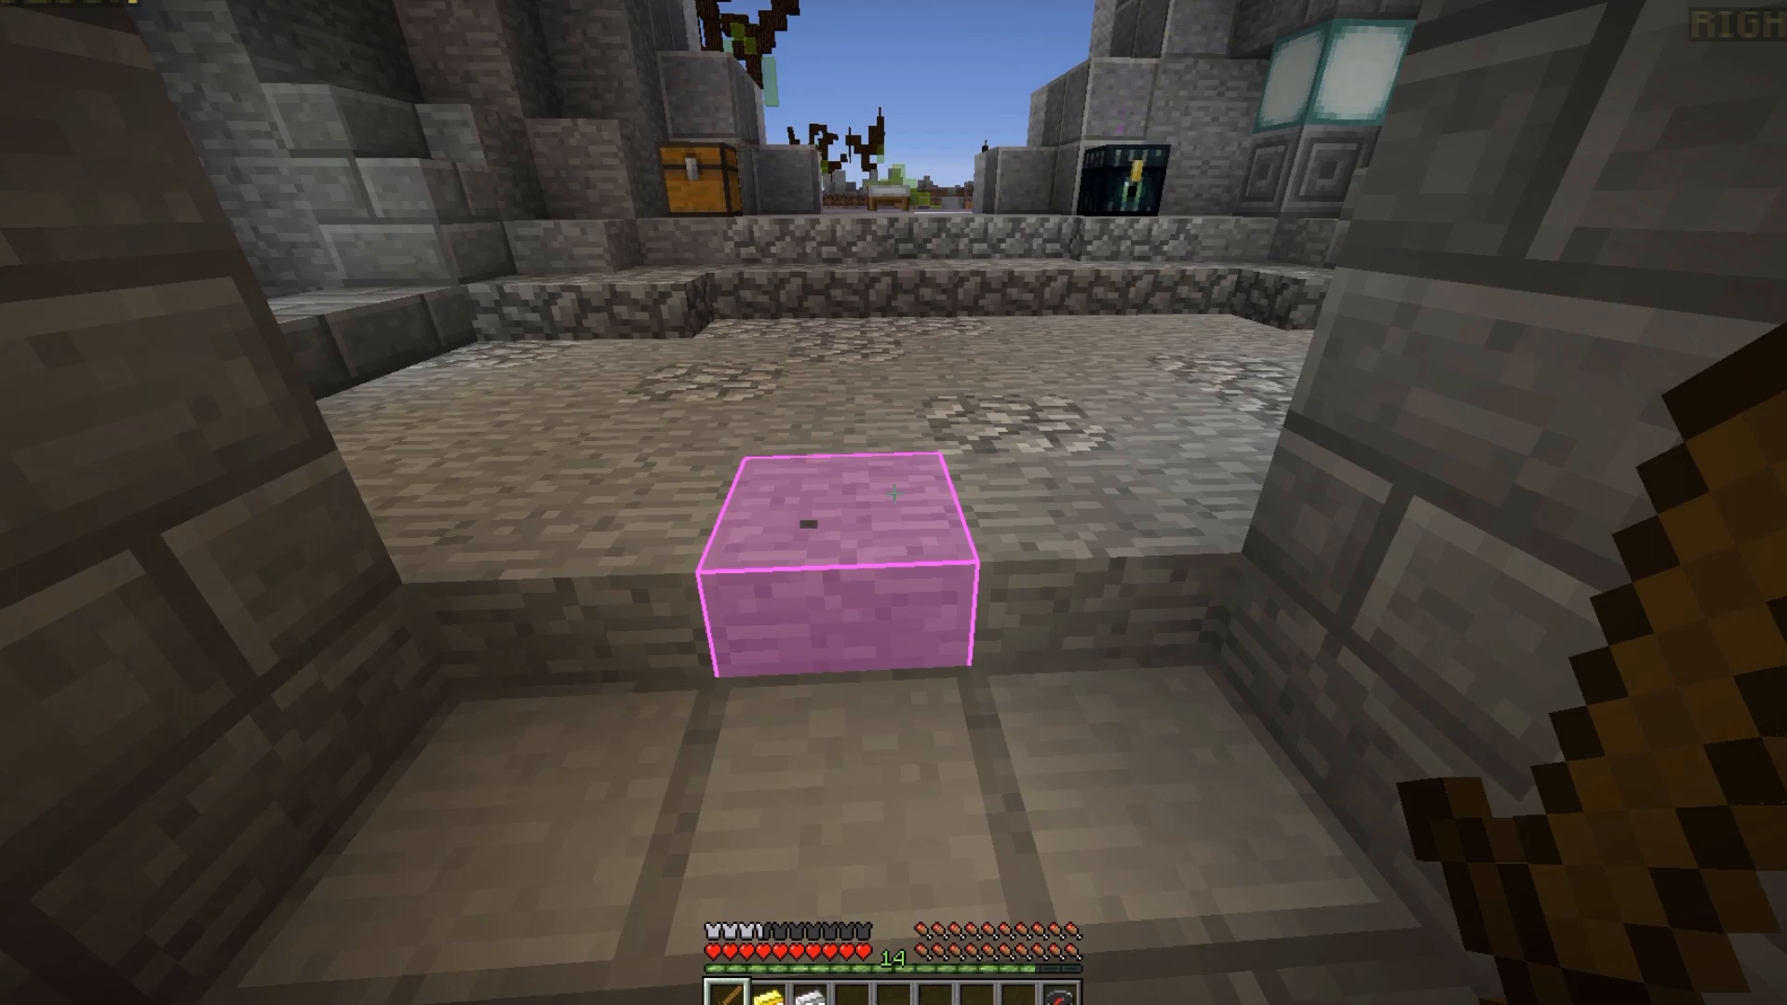
drag(893, 492, 894, 493)
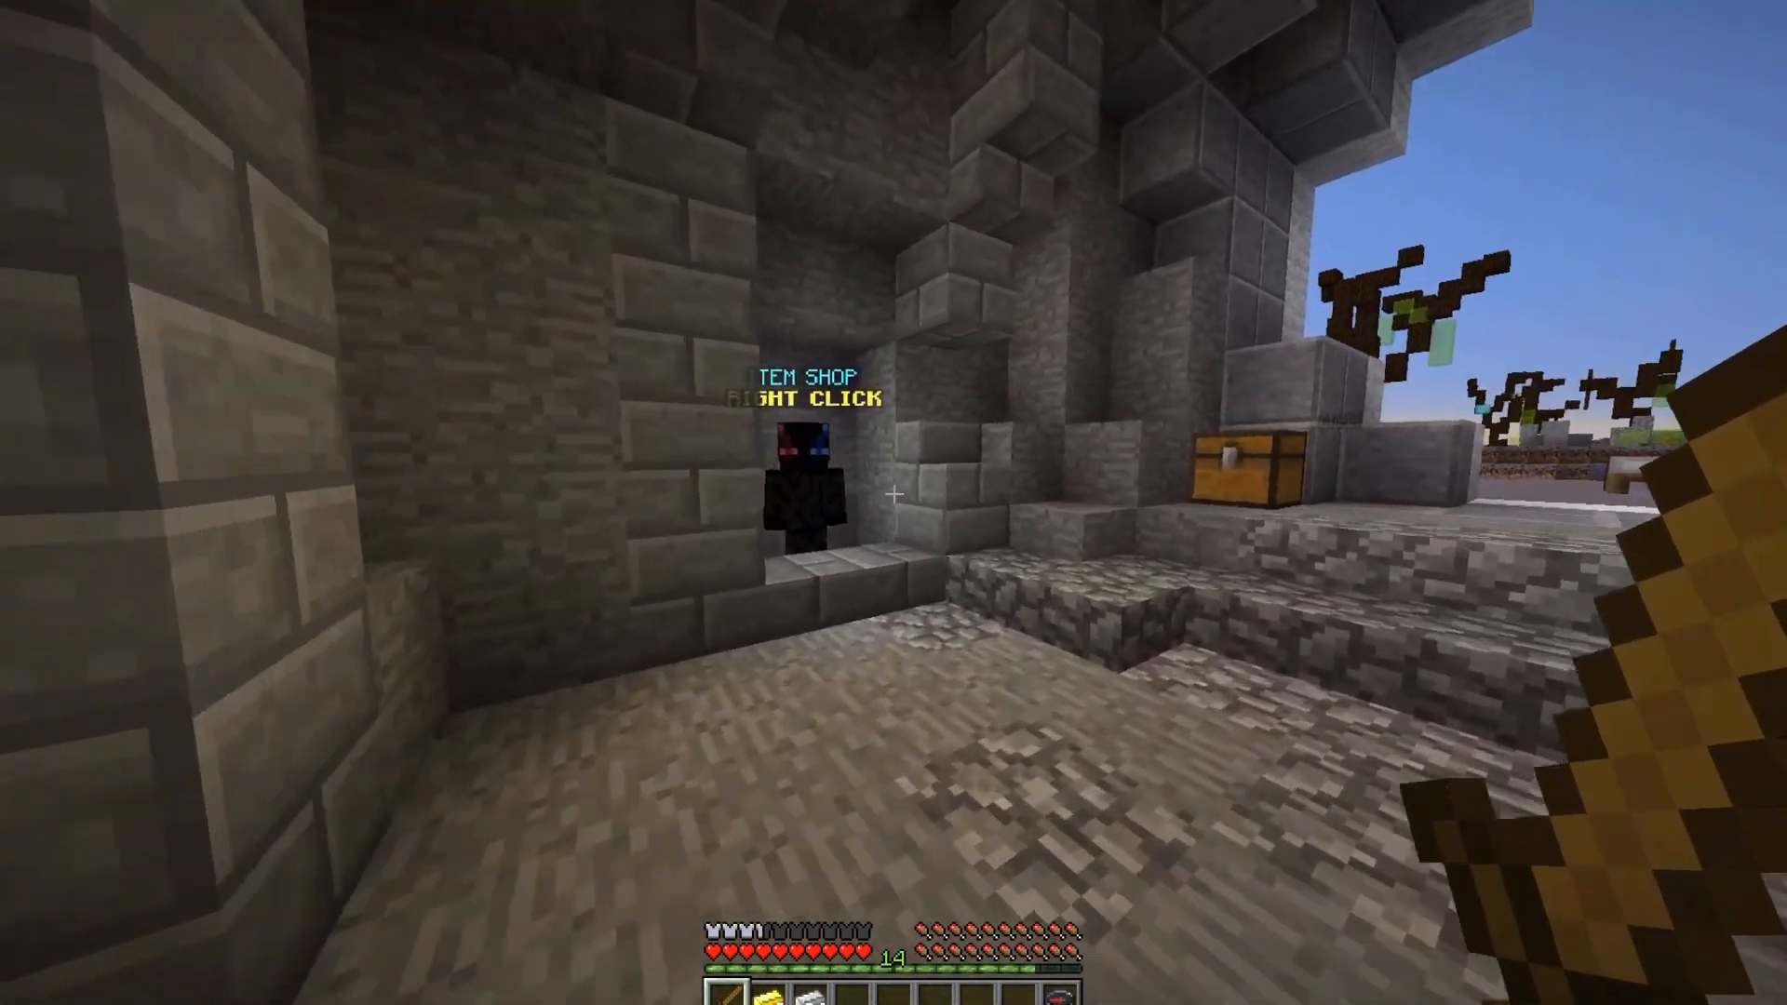
key(w)
right_click(894, 495)
click(816, 382)
click(779, 384)
key(Escape)
key(e)
key(2)
key(e)
key(w)
key(5)
key(2)
right_click(894, 492)
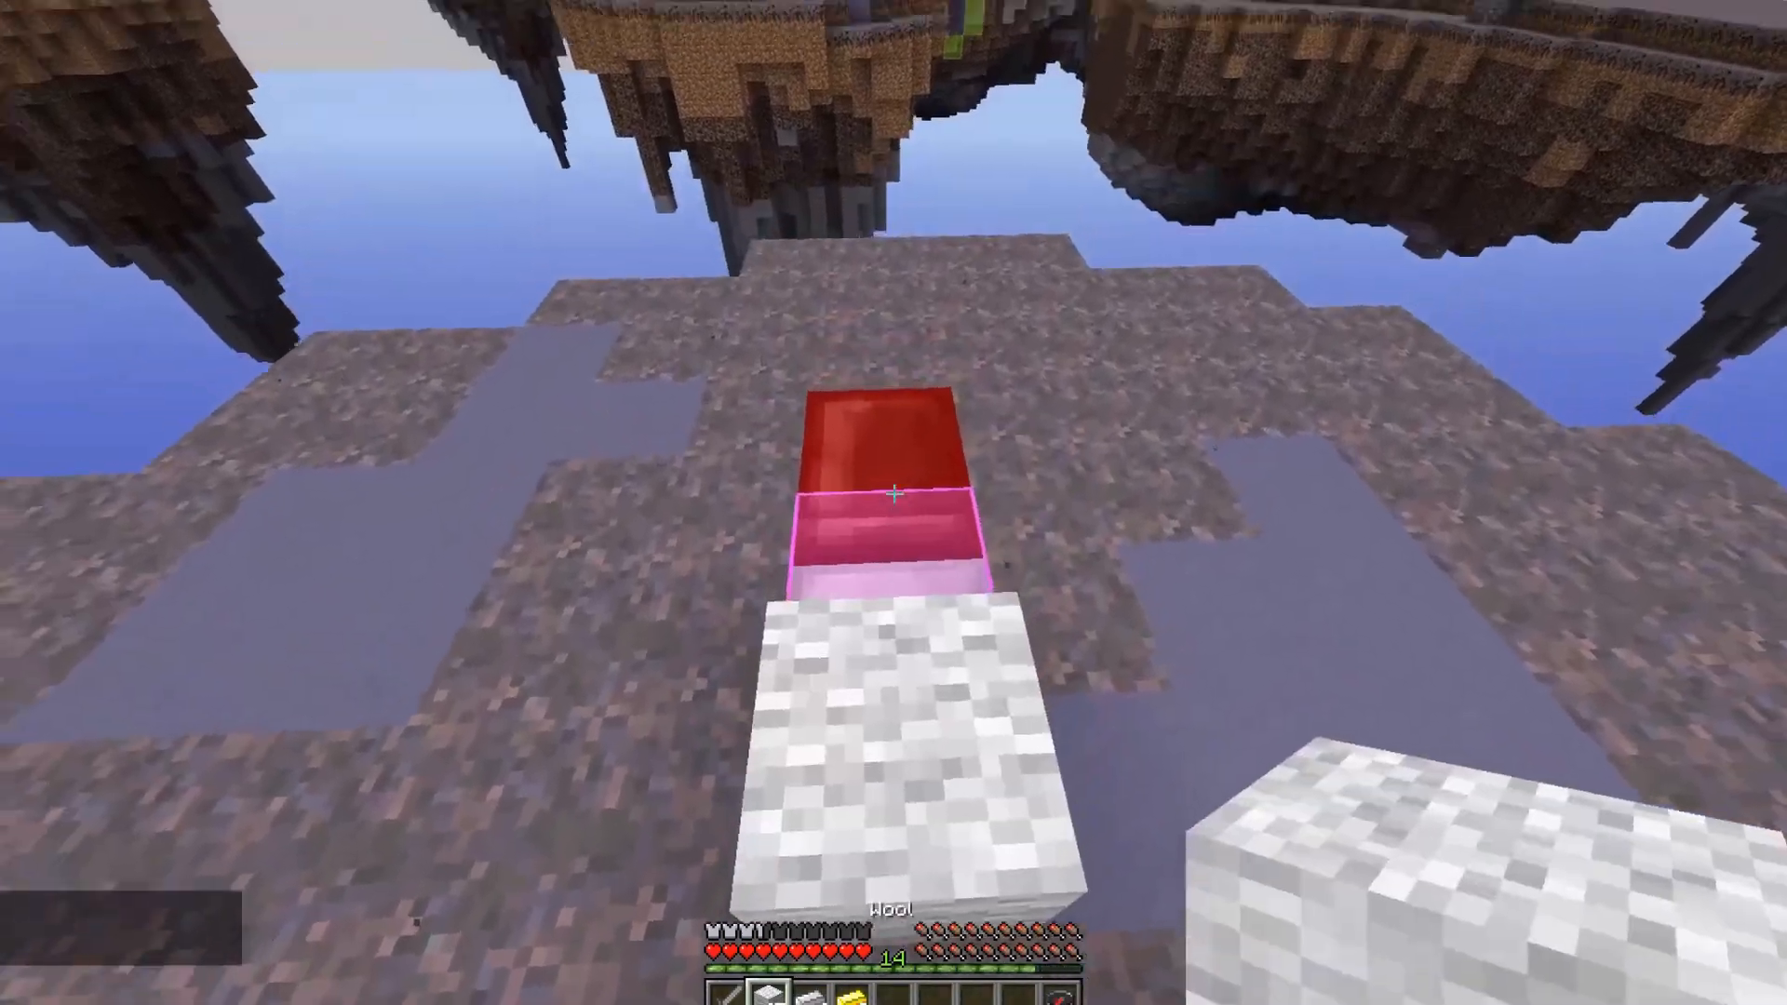
right_click(893, 493)
right_click(893, 494)
right_click(895, 494)
right_click(894, 495)
right_click(893, 494)
right_click(894, 496)
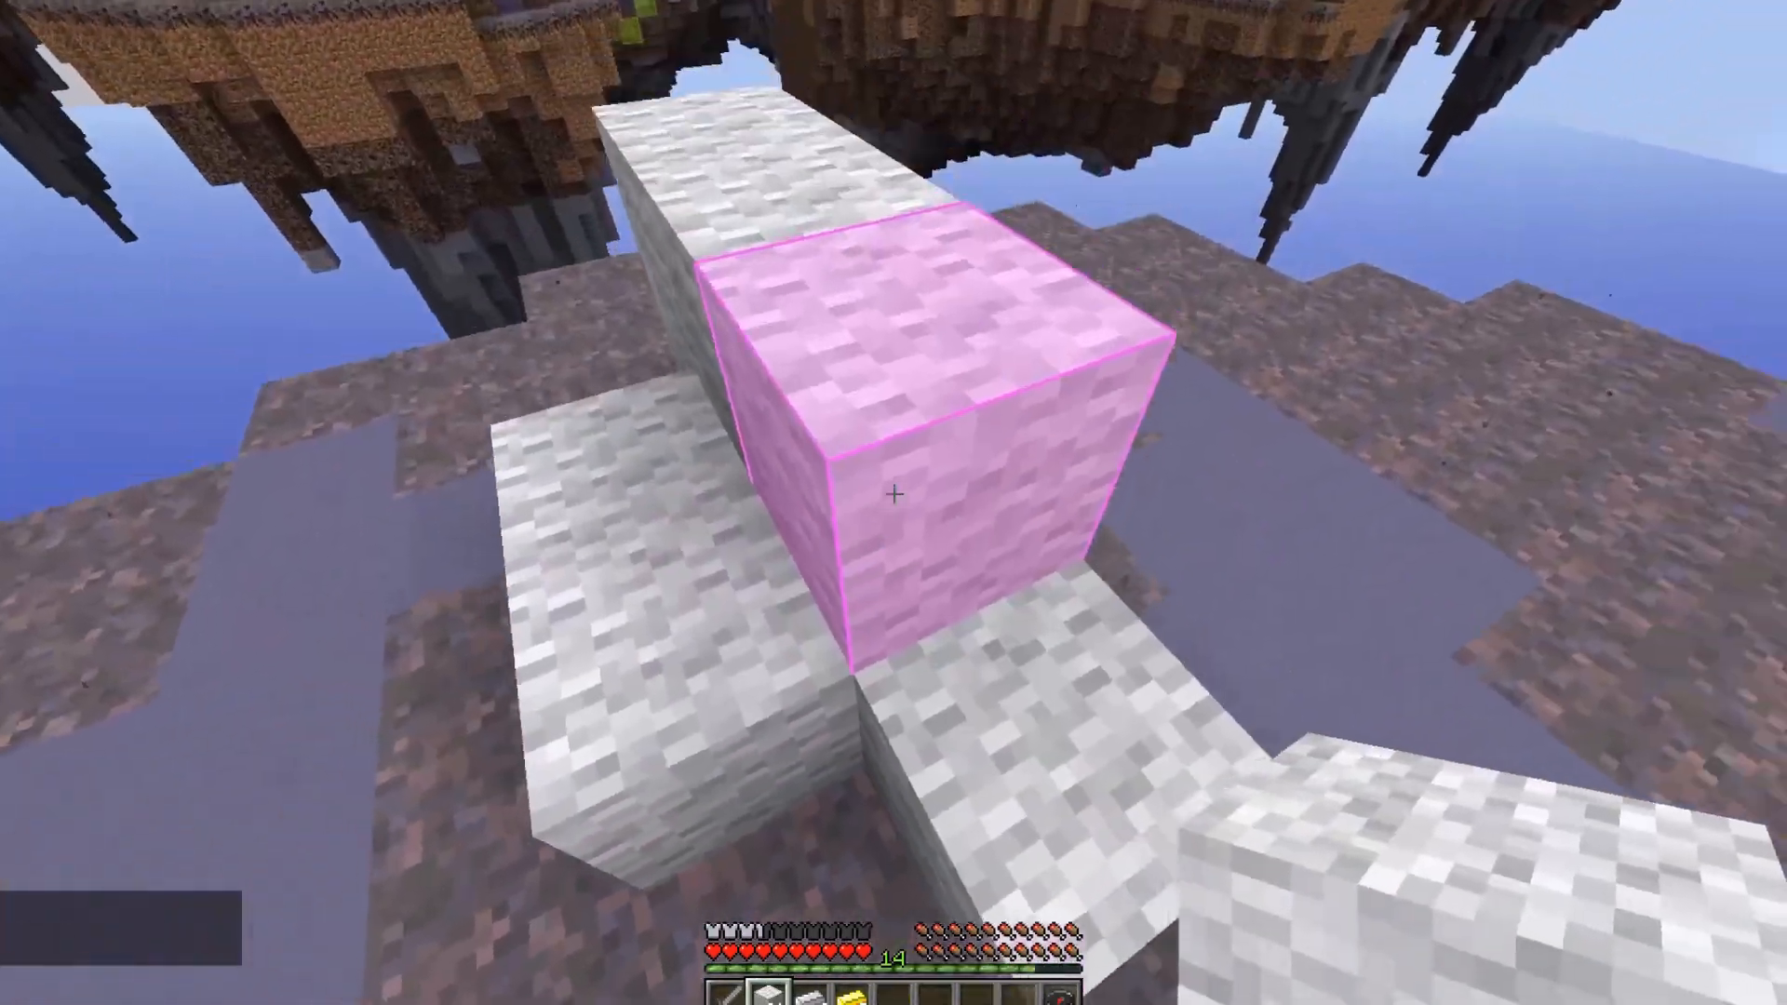
key(w)
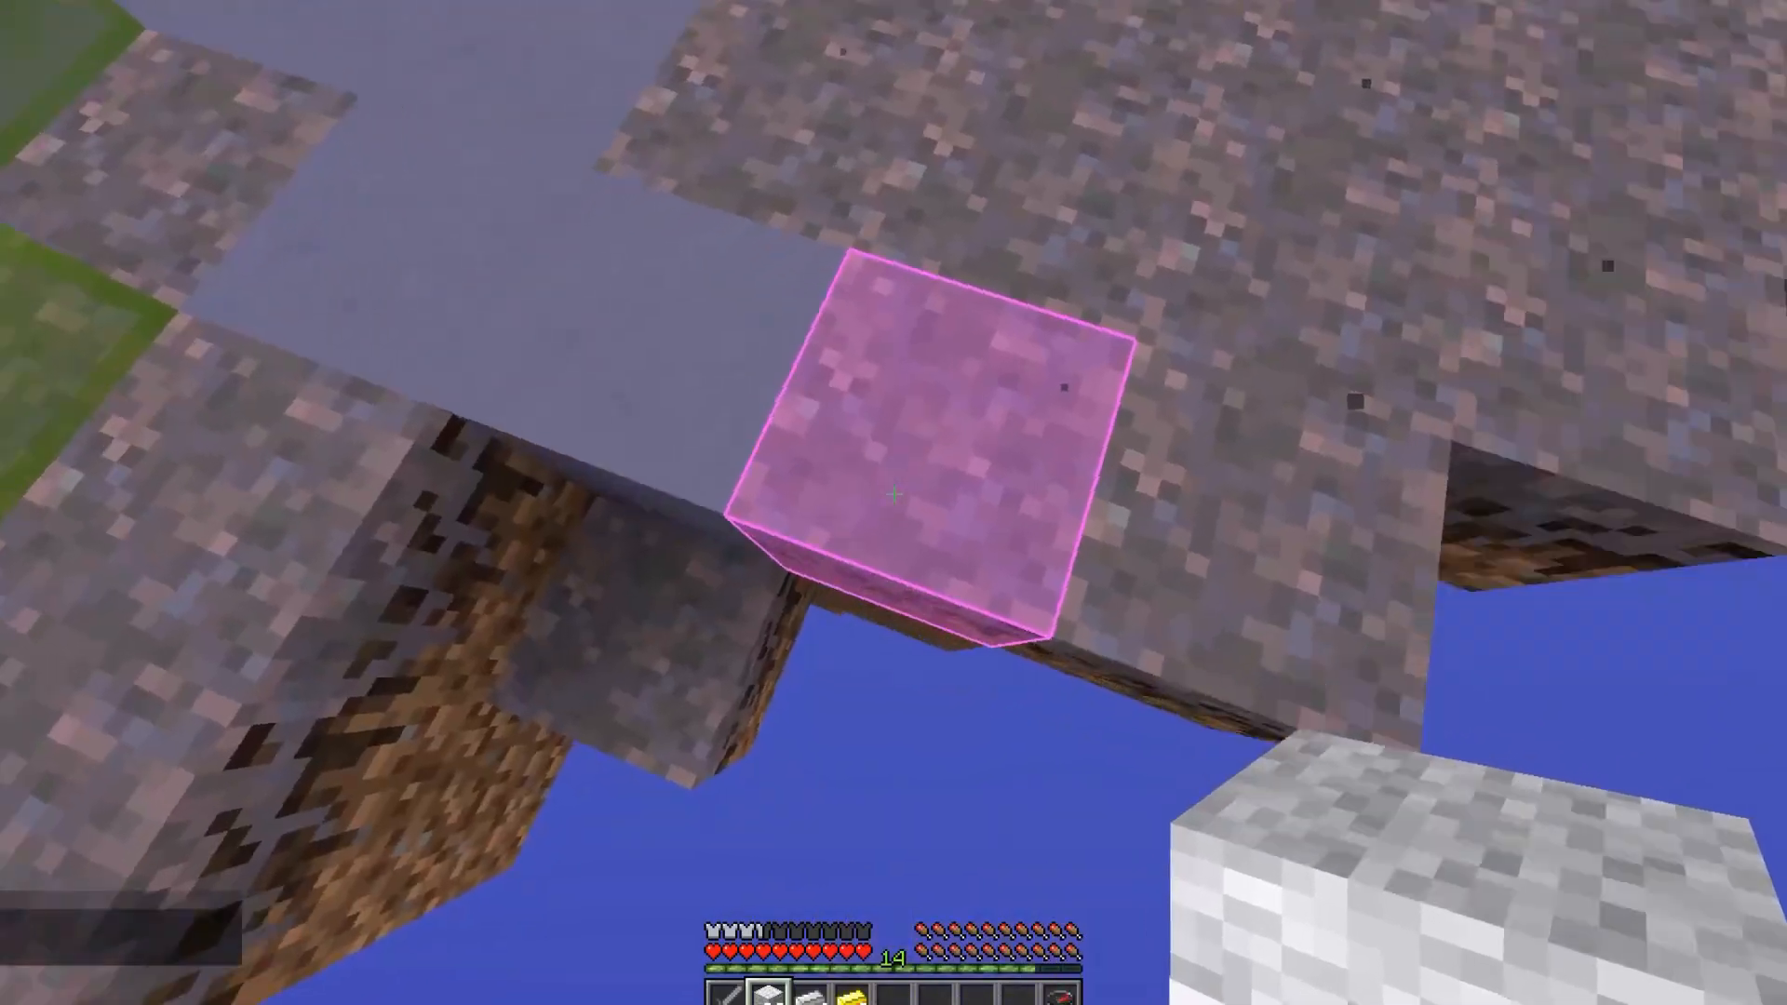
key(s)
right_click(894, 494)
right_click(894, 493)
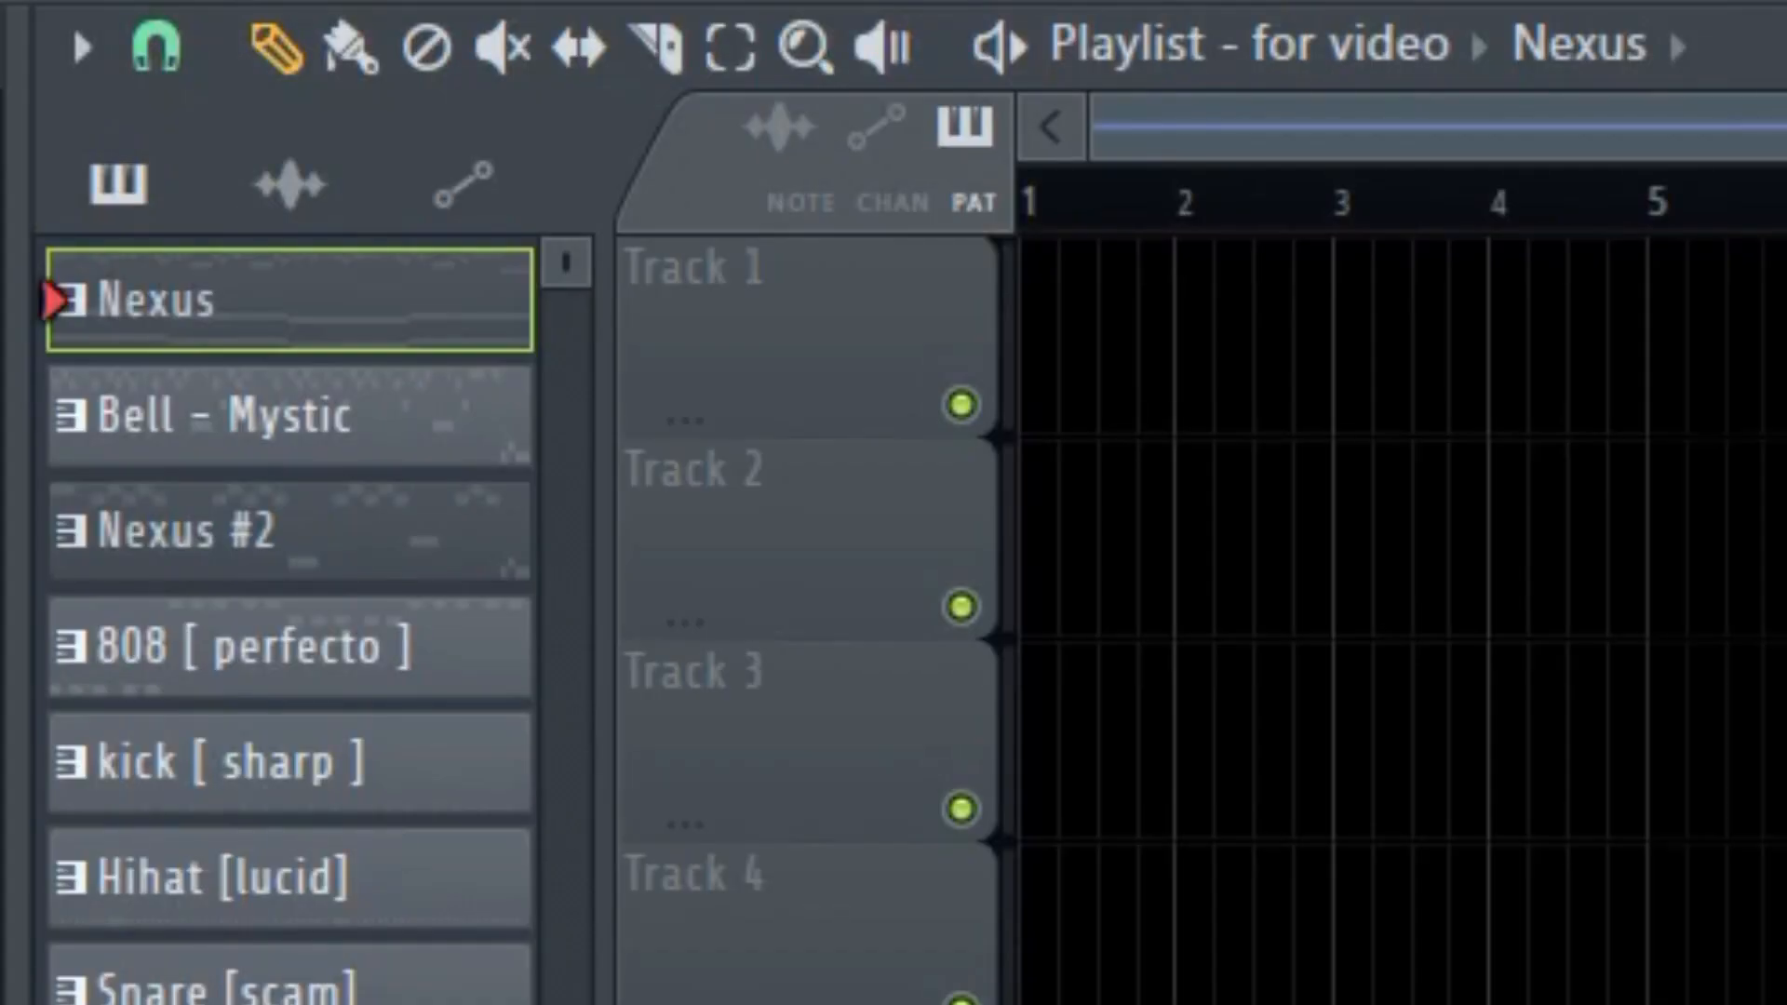
Step: Place the Nexus pattern on Track 1 of the playlist at bar 9 and review its chord and melody notes in the piano roll
drag(251, 336, 576, 255)
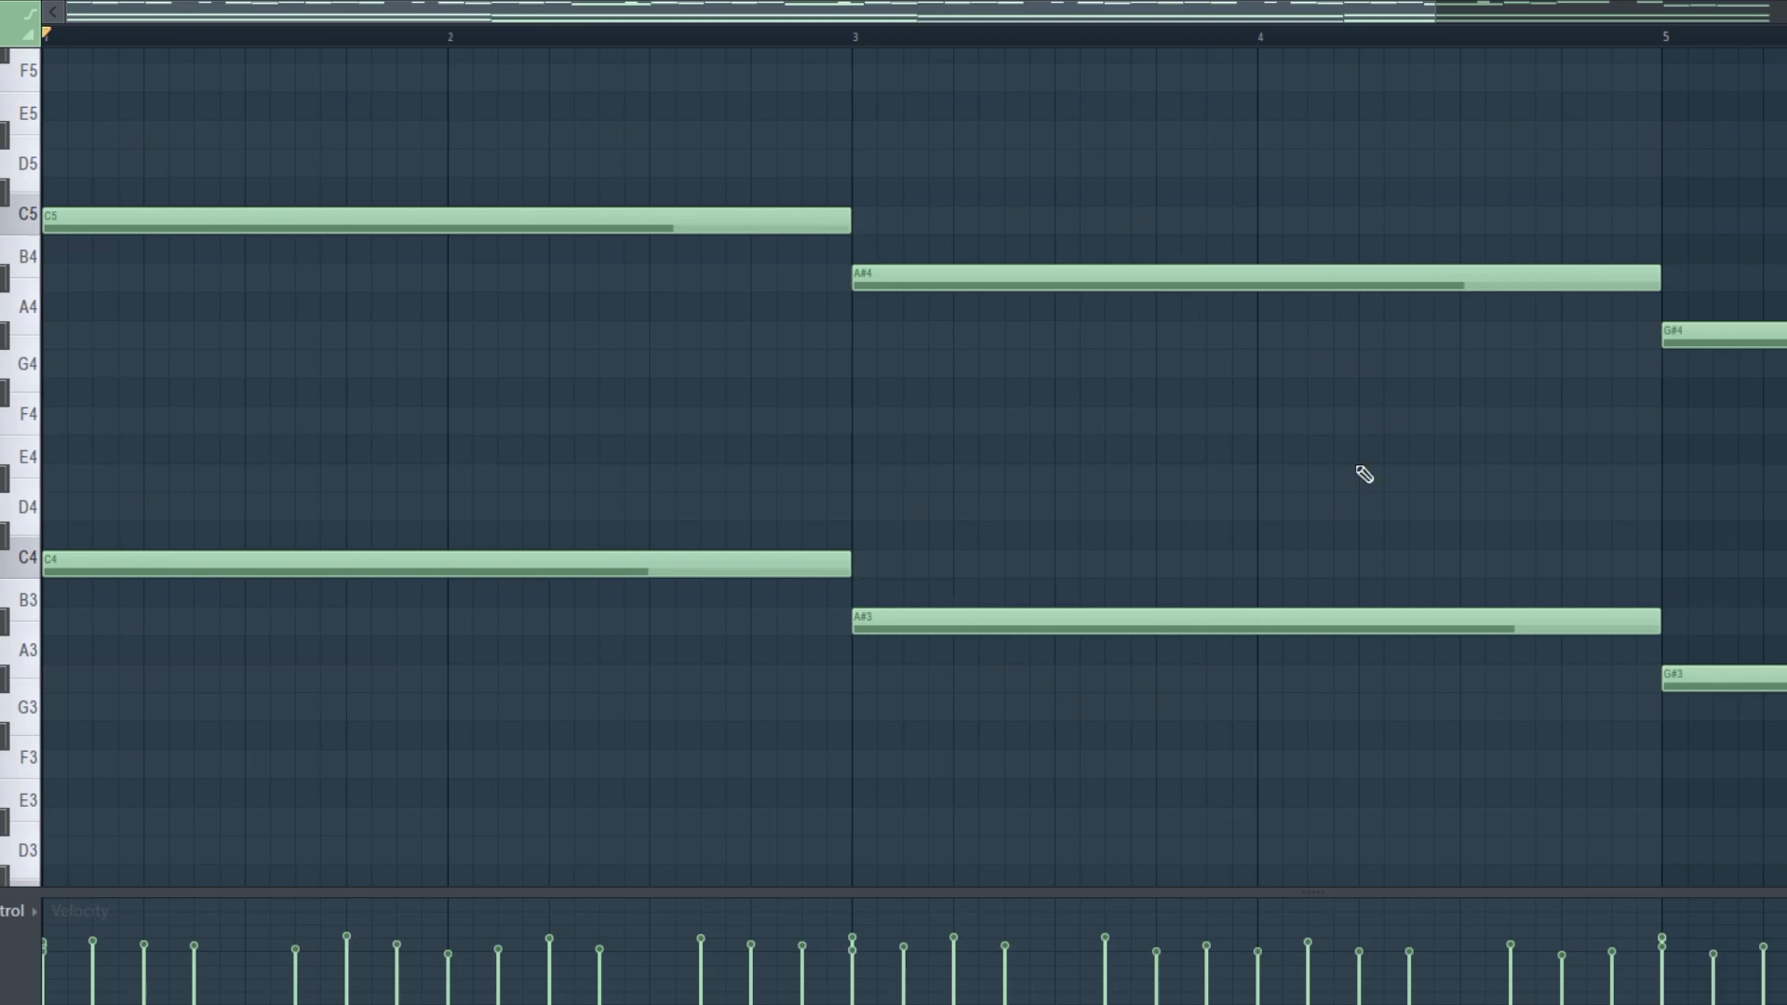
drag(512, 95, 1154, 664)
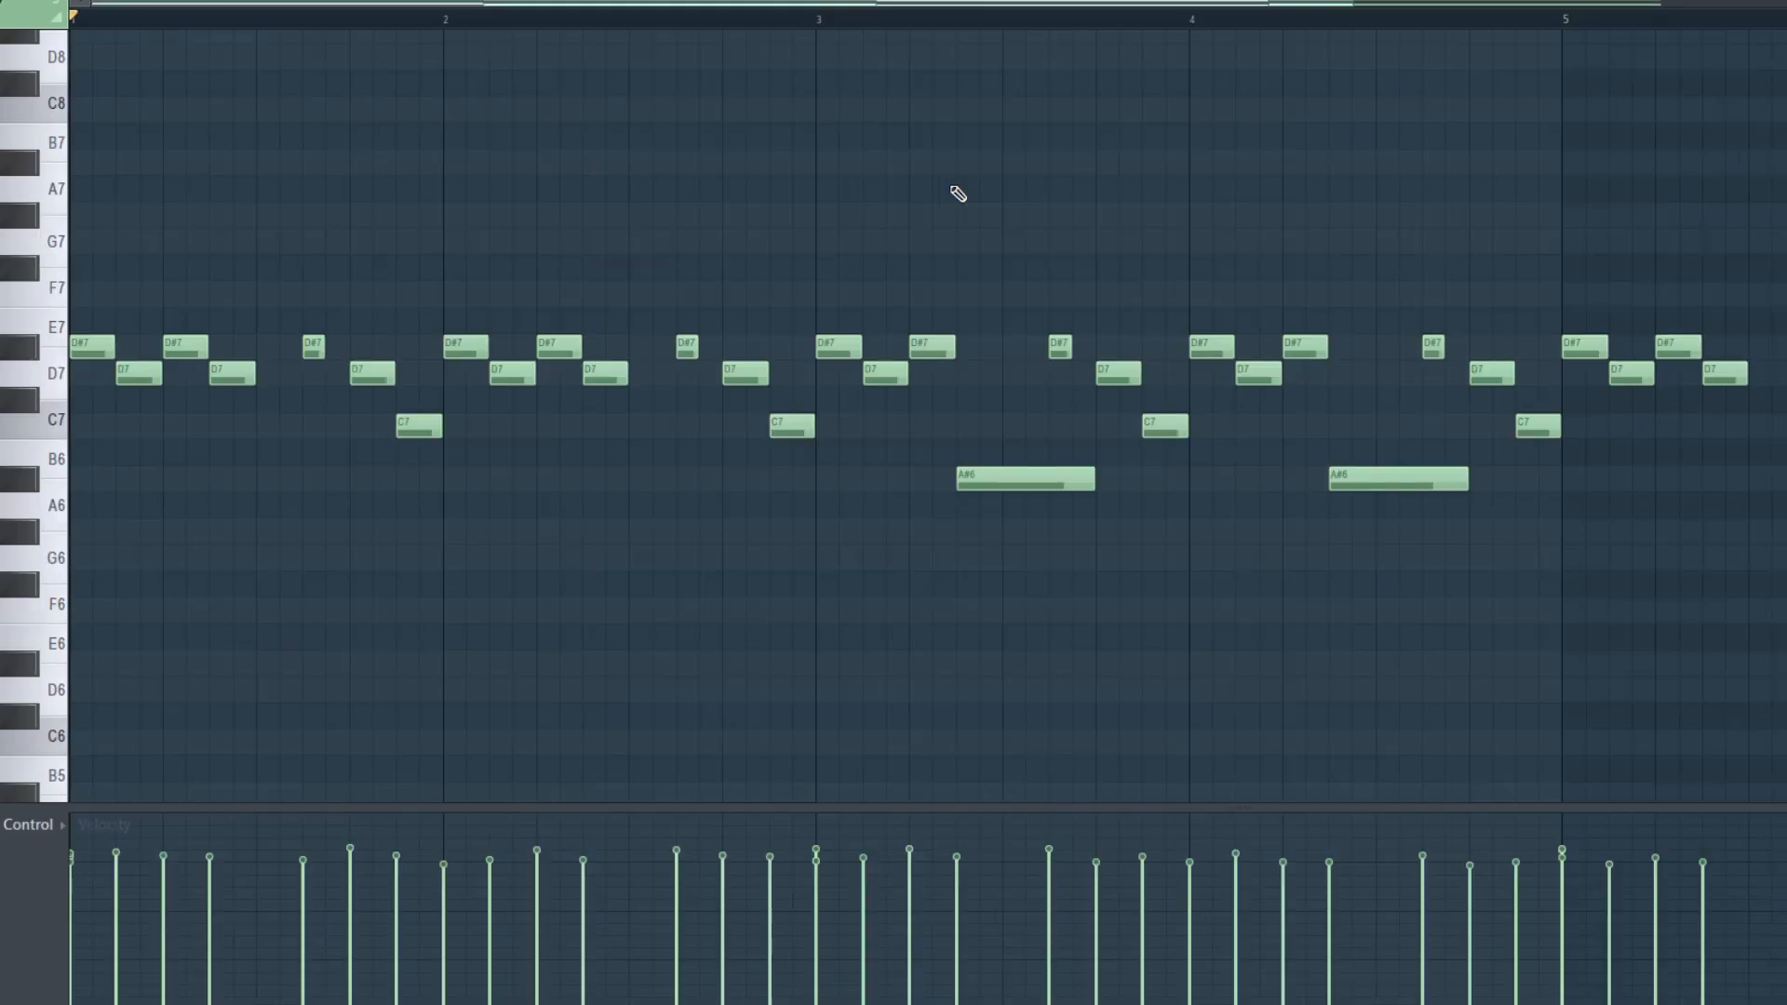
scroll(959, 192, down, 4)
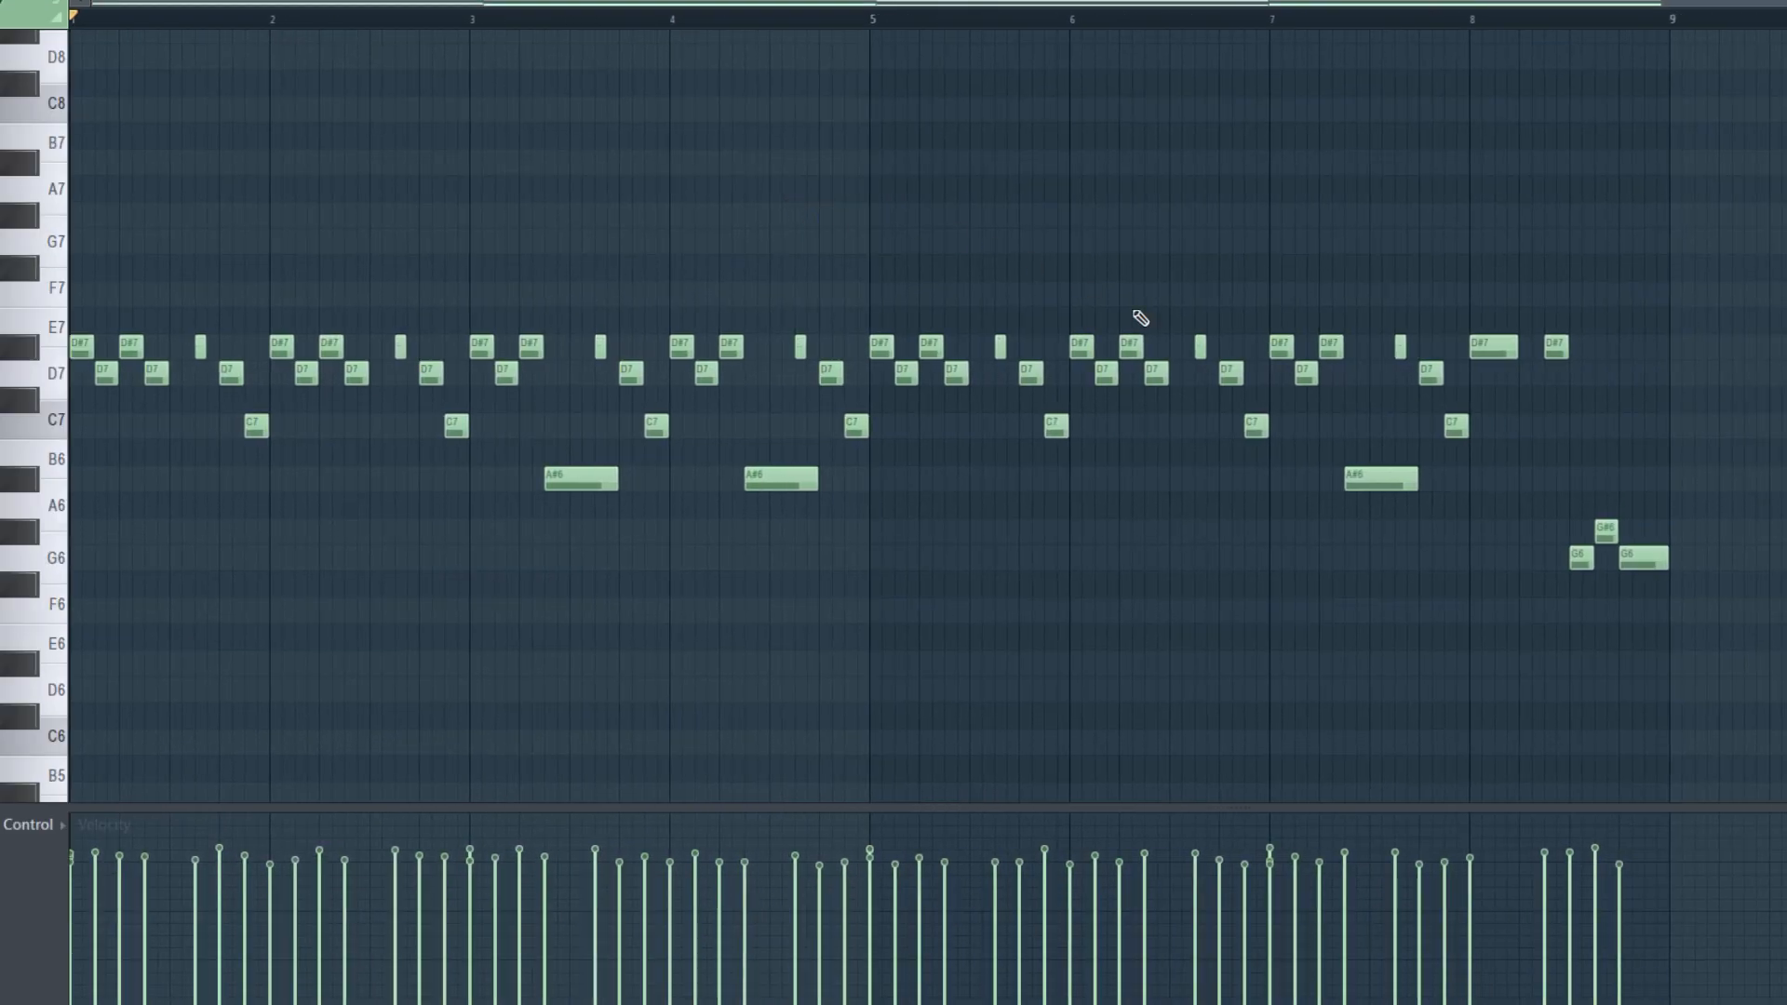
drag(1720, 636, 51, 230)
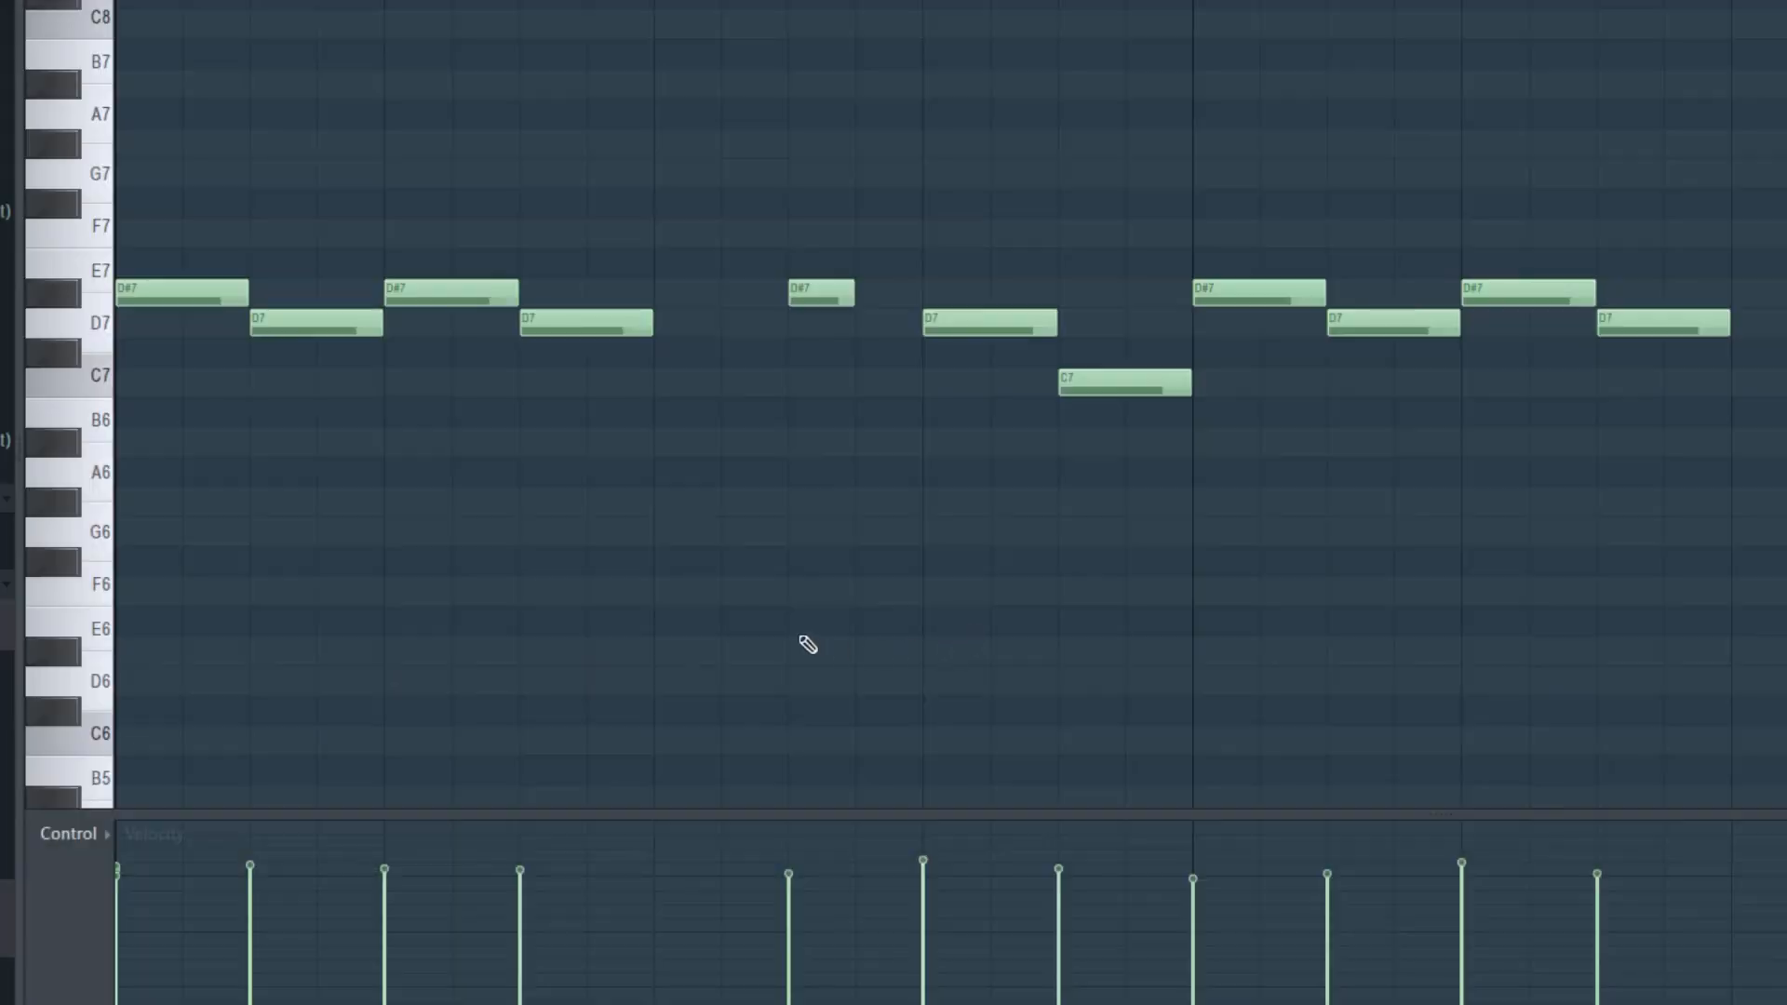
drag(652, 503, 127, 161)
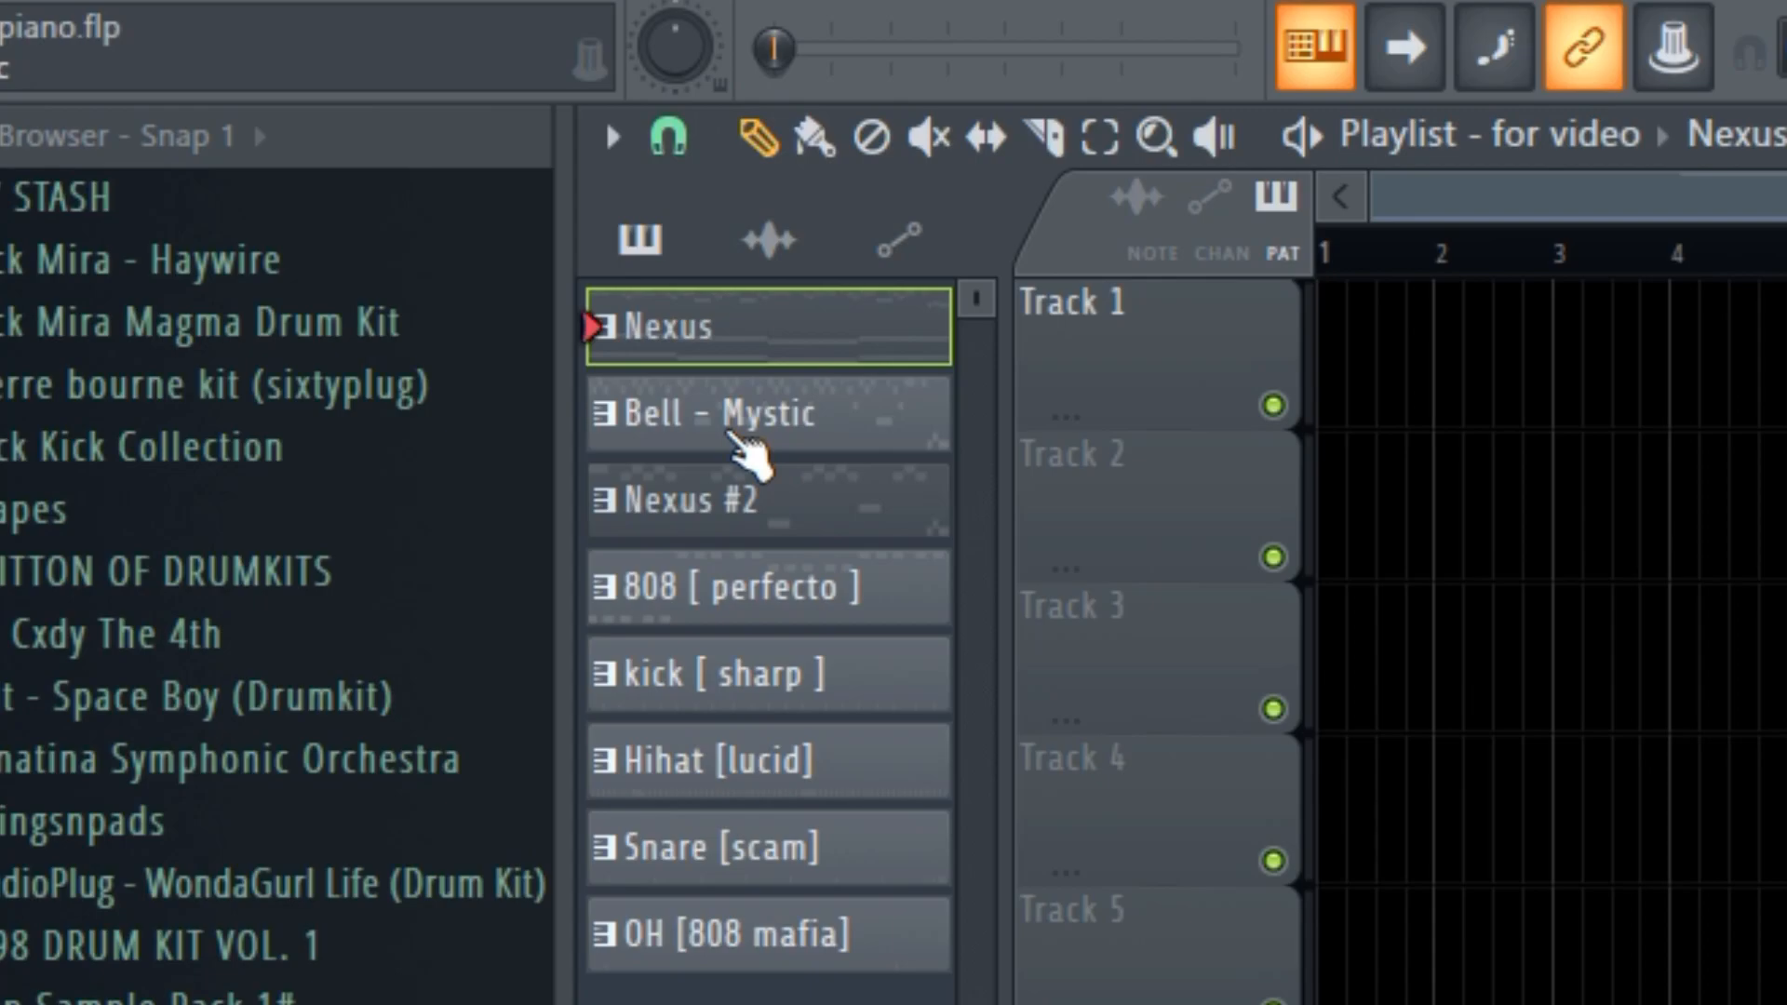
Step: Place the Bell - Mystic pattern directly below Nexus in the playlist at bar 9 and play its notes in the piano roll
drag(764, 439, 709, 446)
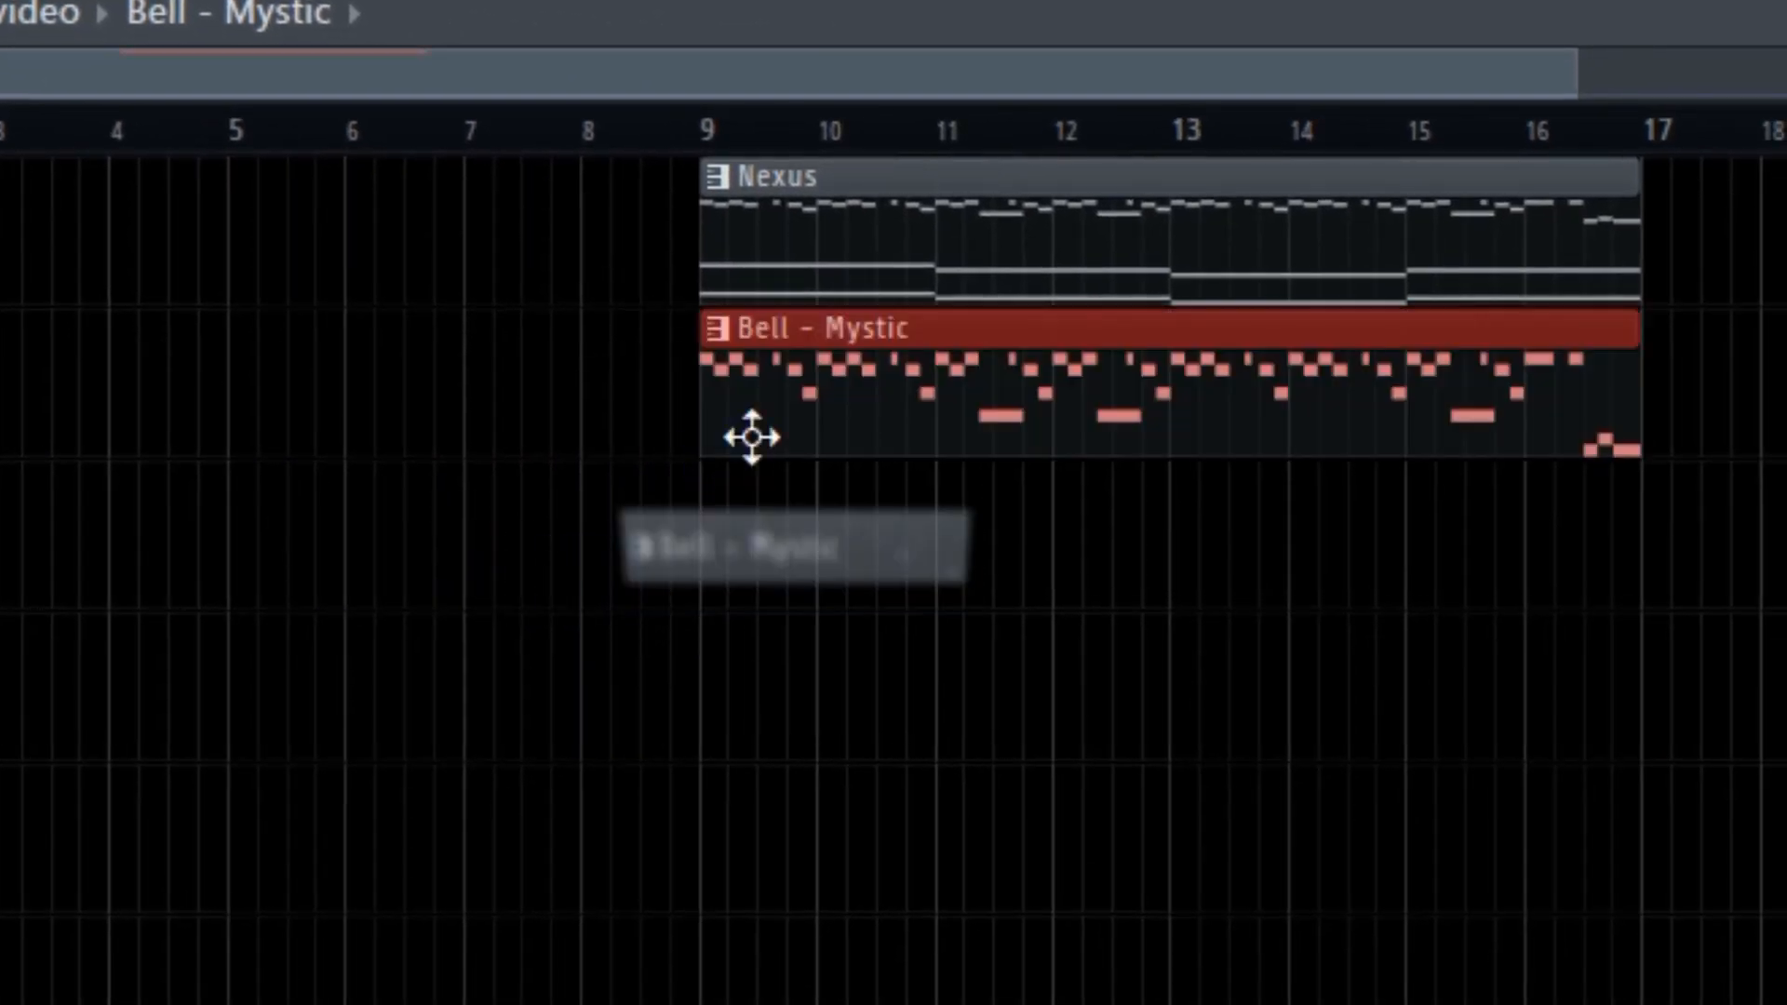
double_click(870, 399)
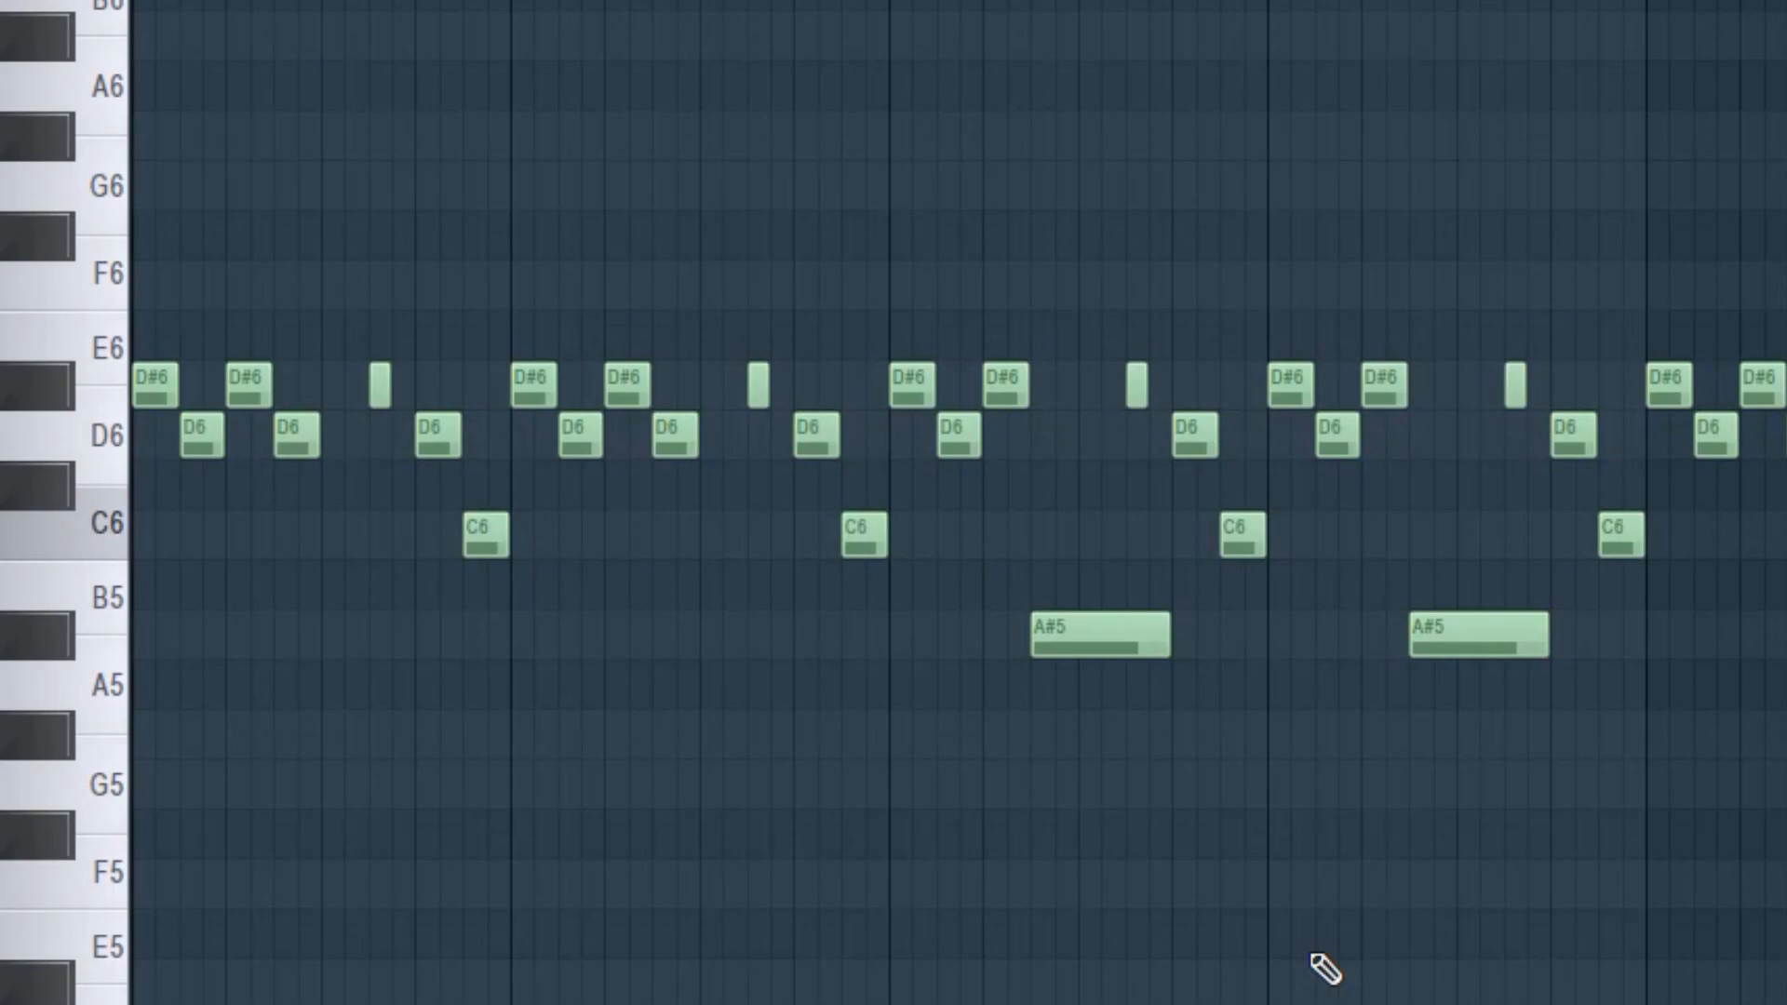
key(space)
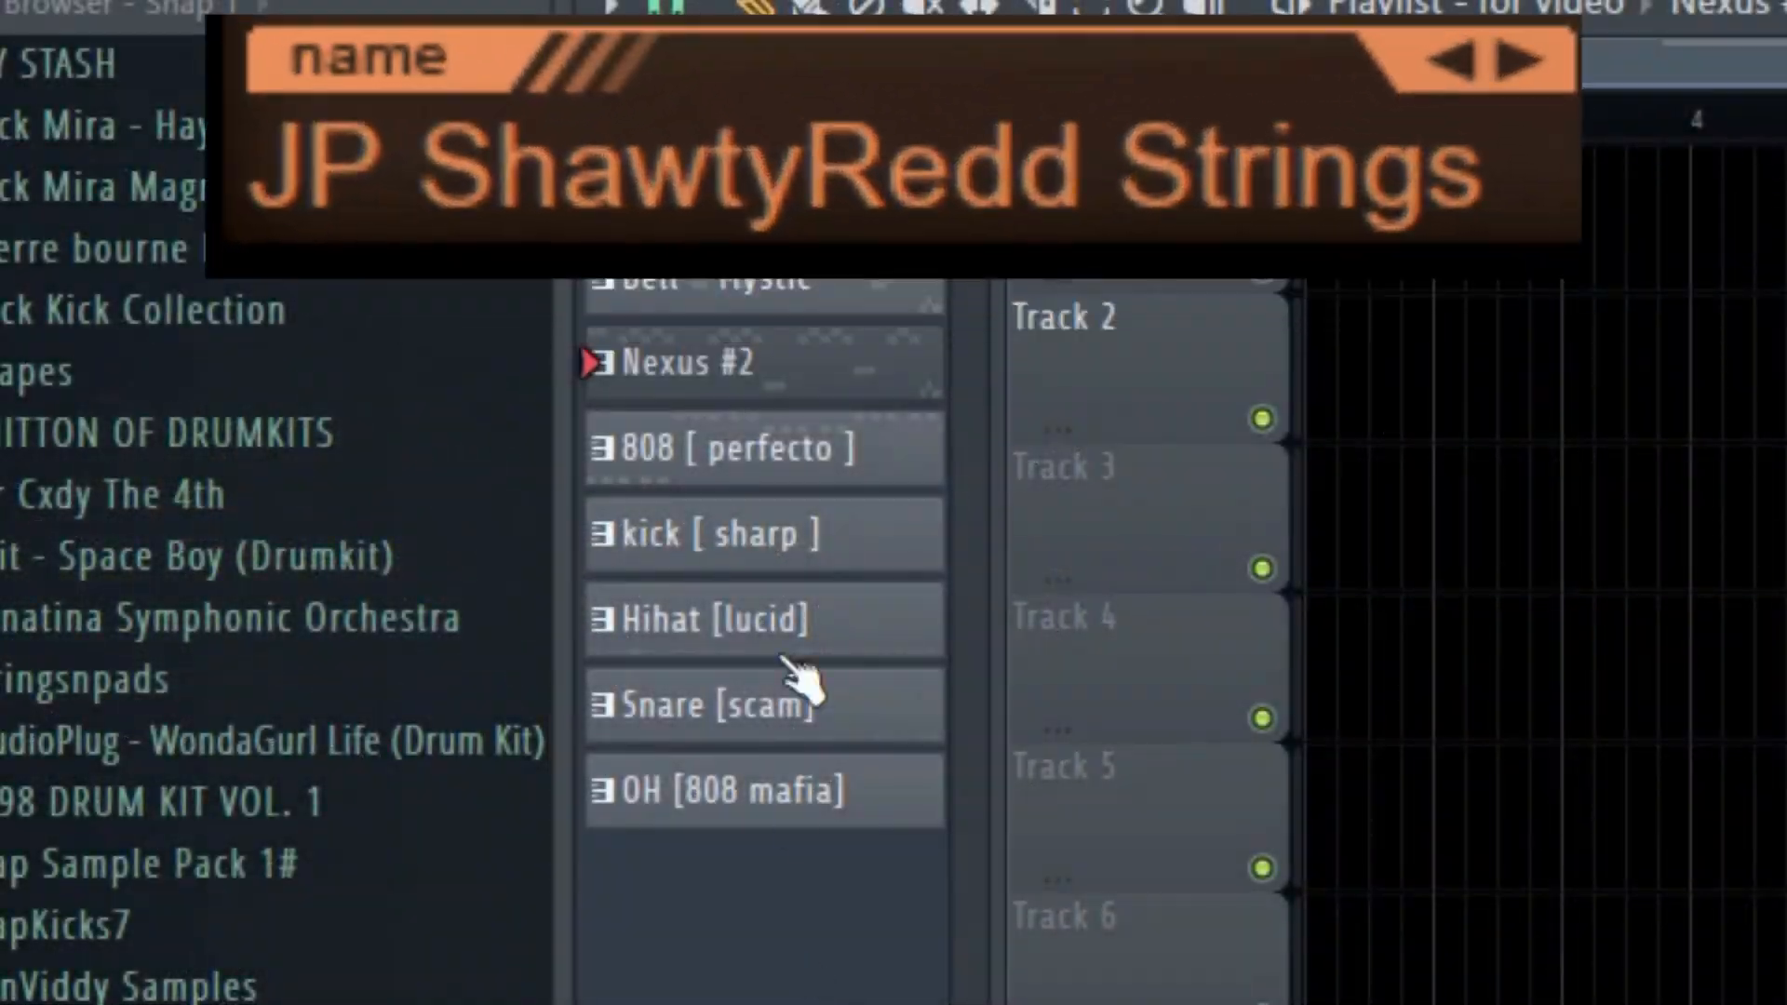
Step: Add the Nexus #2 pattern to the playlist and play its notes in the piano roll
drag(745, 362, 790, 438)
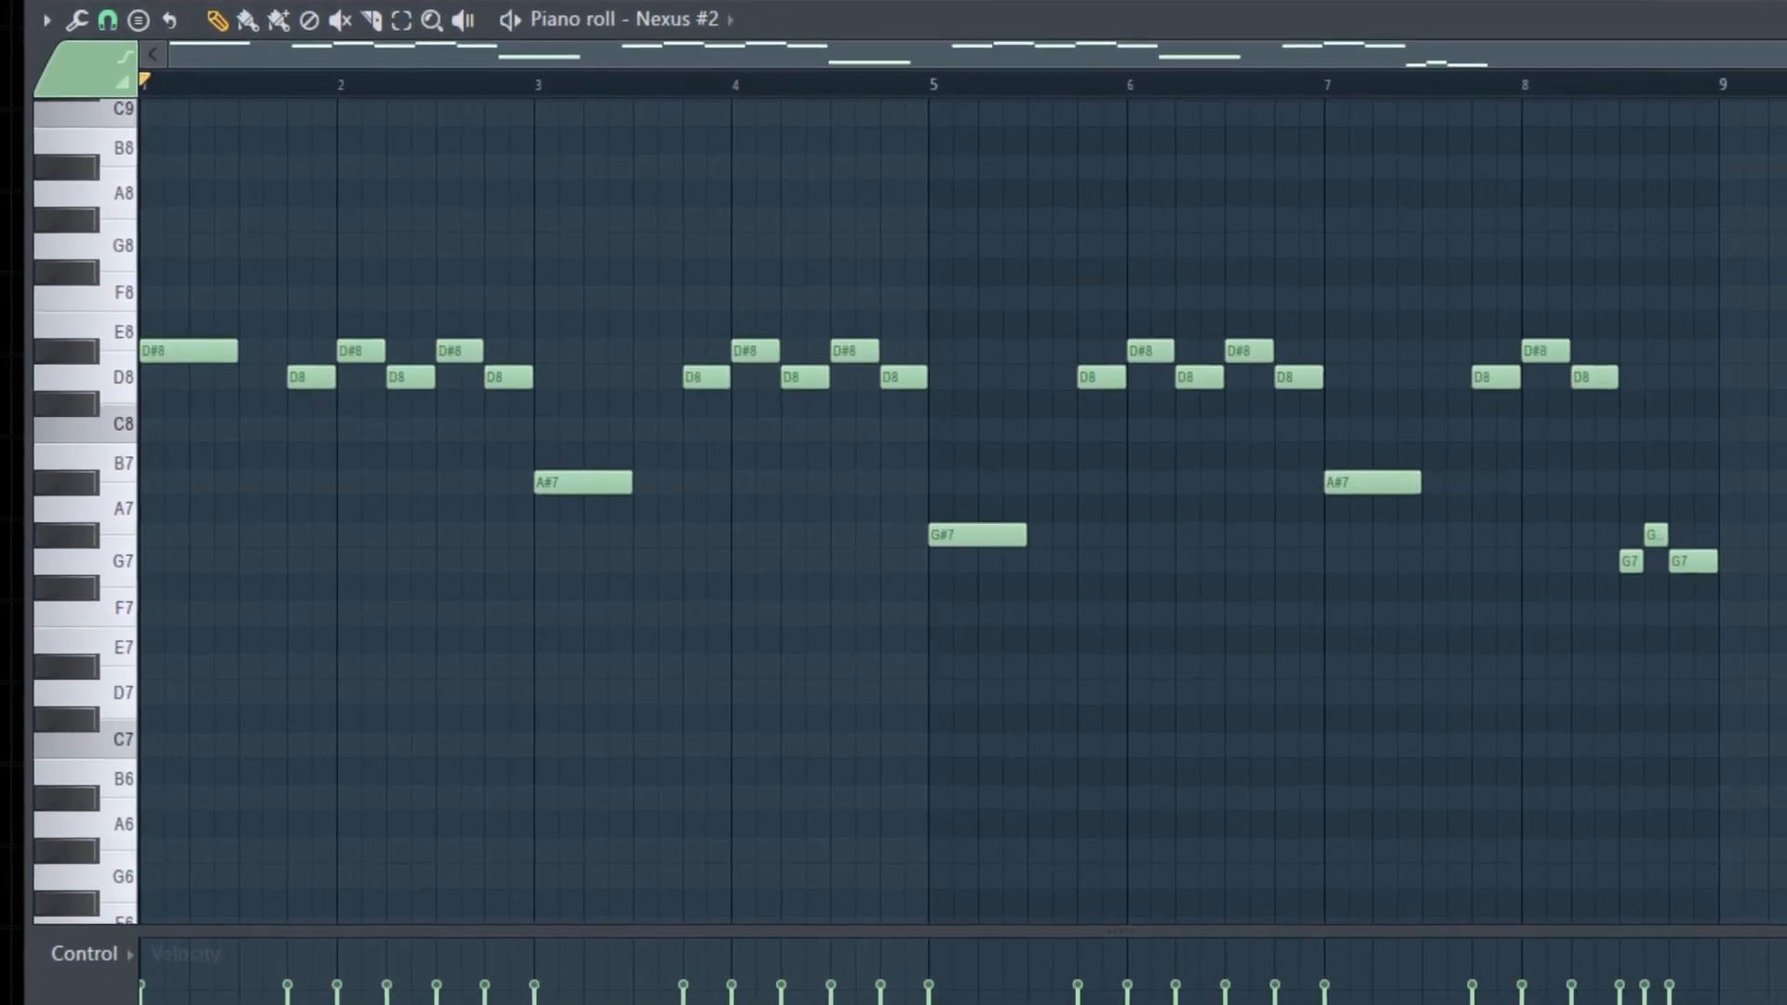
key(space)
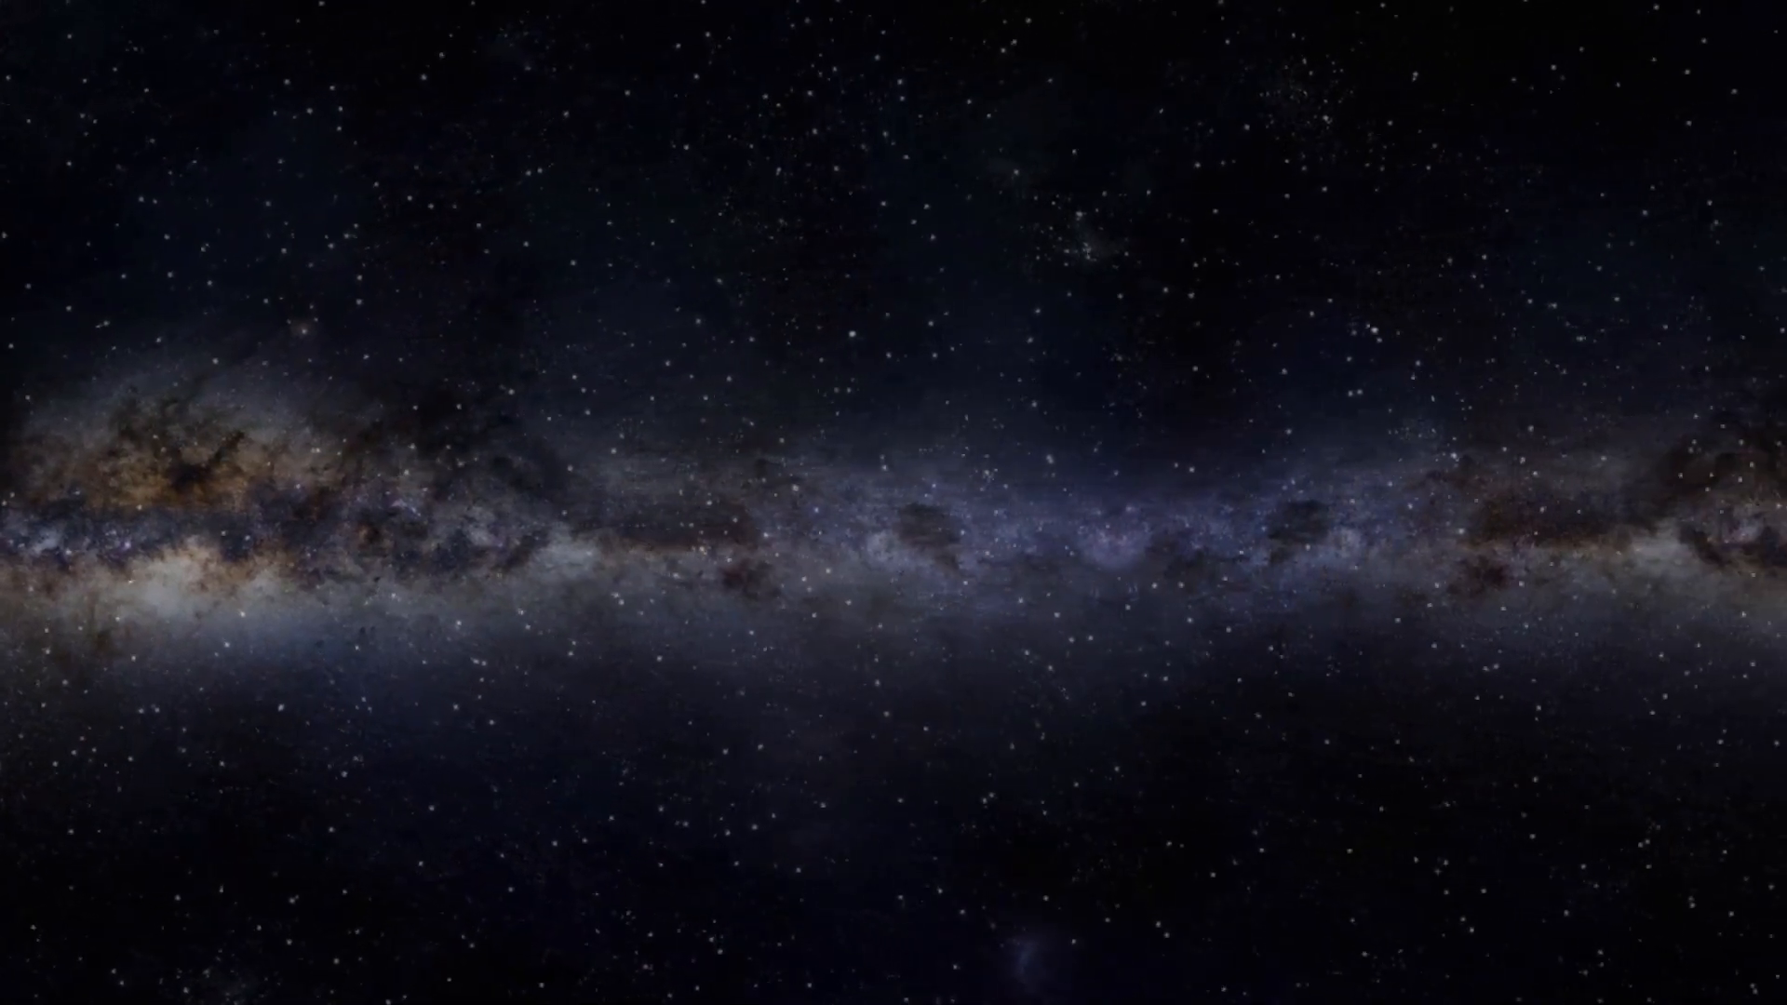
Step: Add the Hihat [lucid] pattern to the playlist
mouse_move(19, 91)
mouse_down()
mouse_move(1290, 440)
mouse_move(803, 348)
mouse_move(803, 372)
mouse_up()
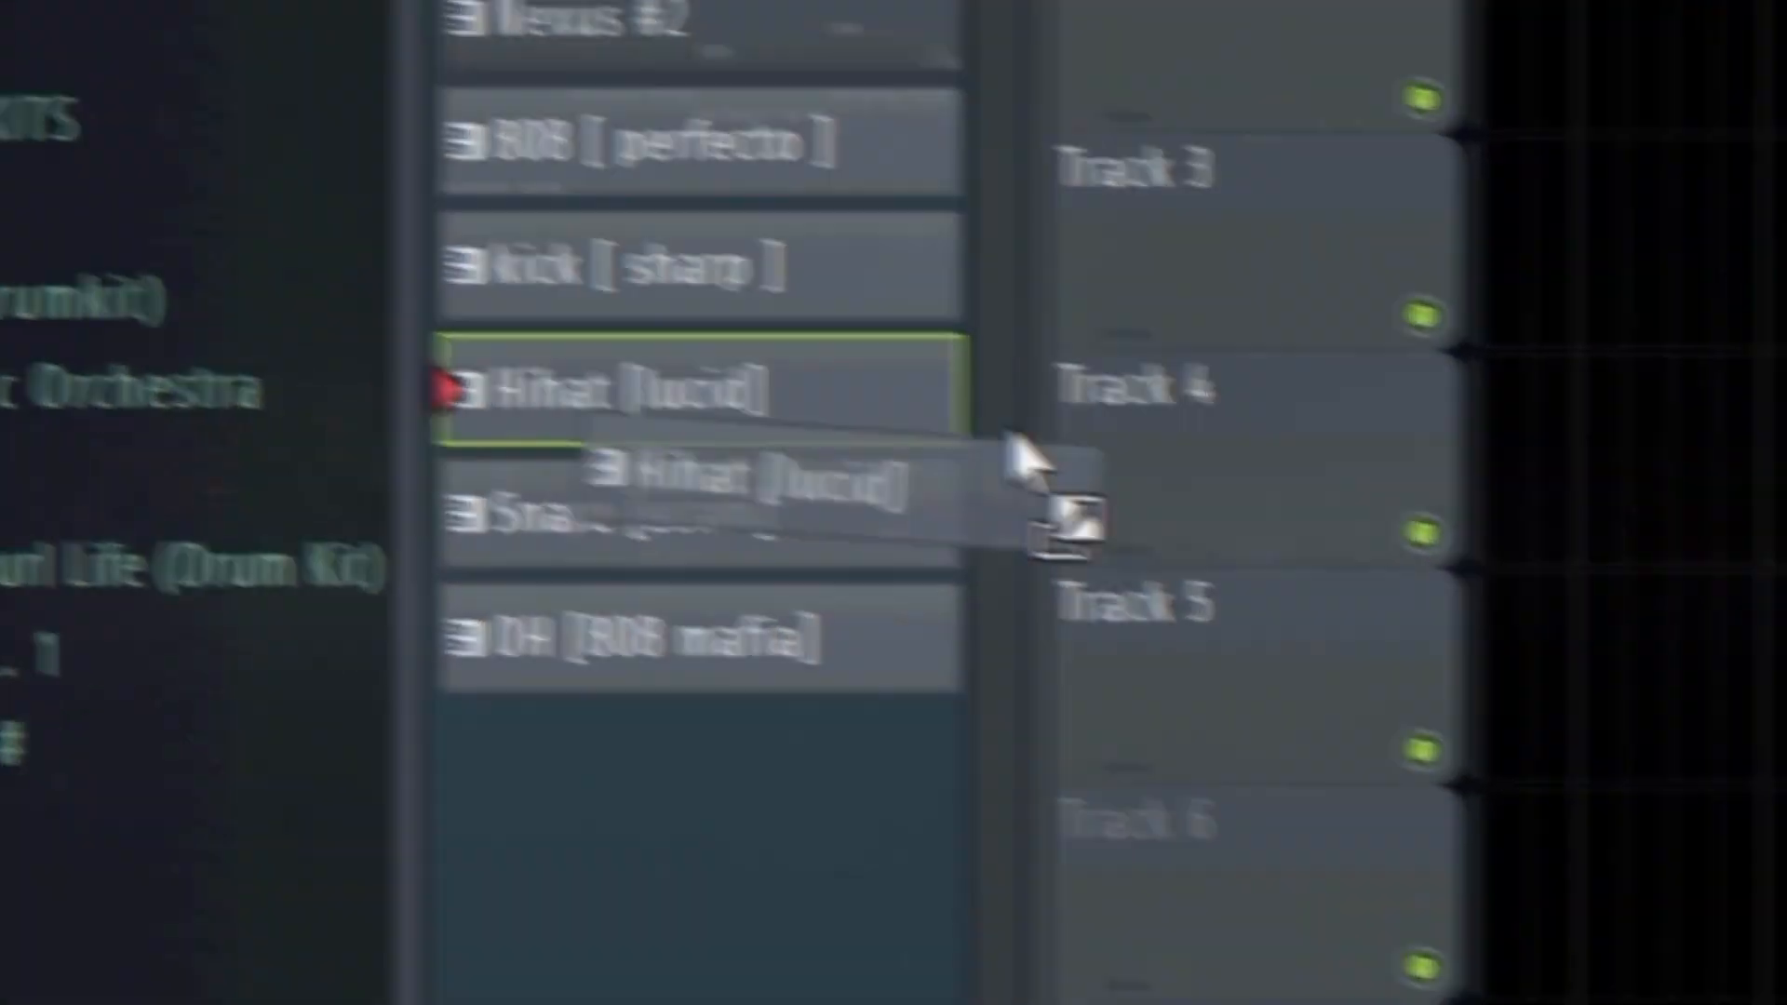
mouse_move(1029, 466)
mouse_down()
mouse_move(1384, 591)
mouse_move(858, 380)
mouse_move(880, 369)
mouse_up()
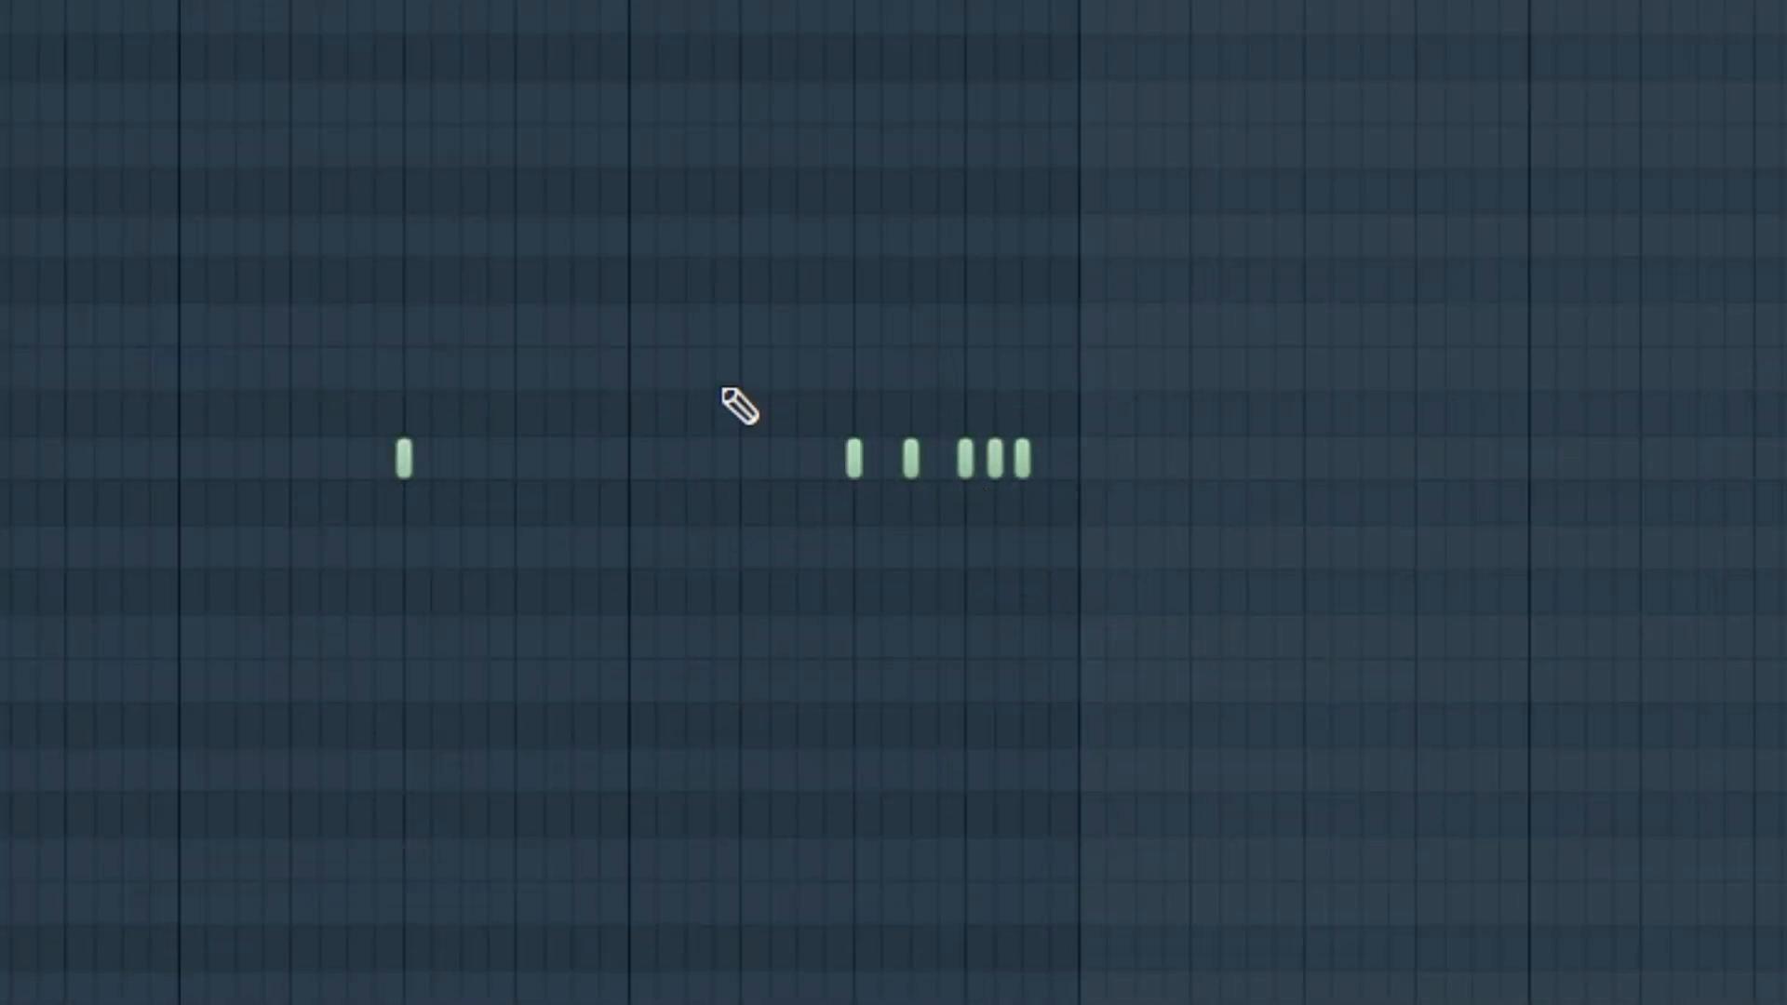
drag(739, 352, 1133, 536)
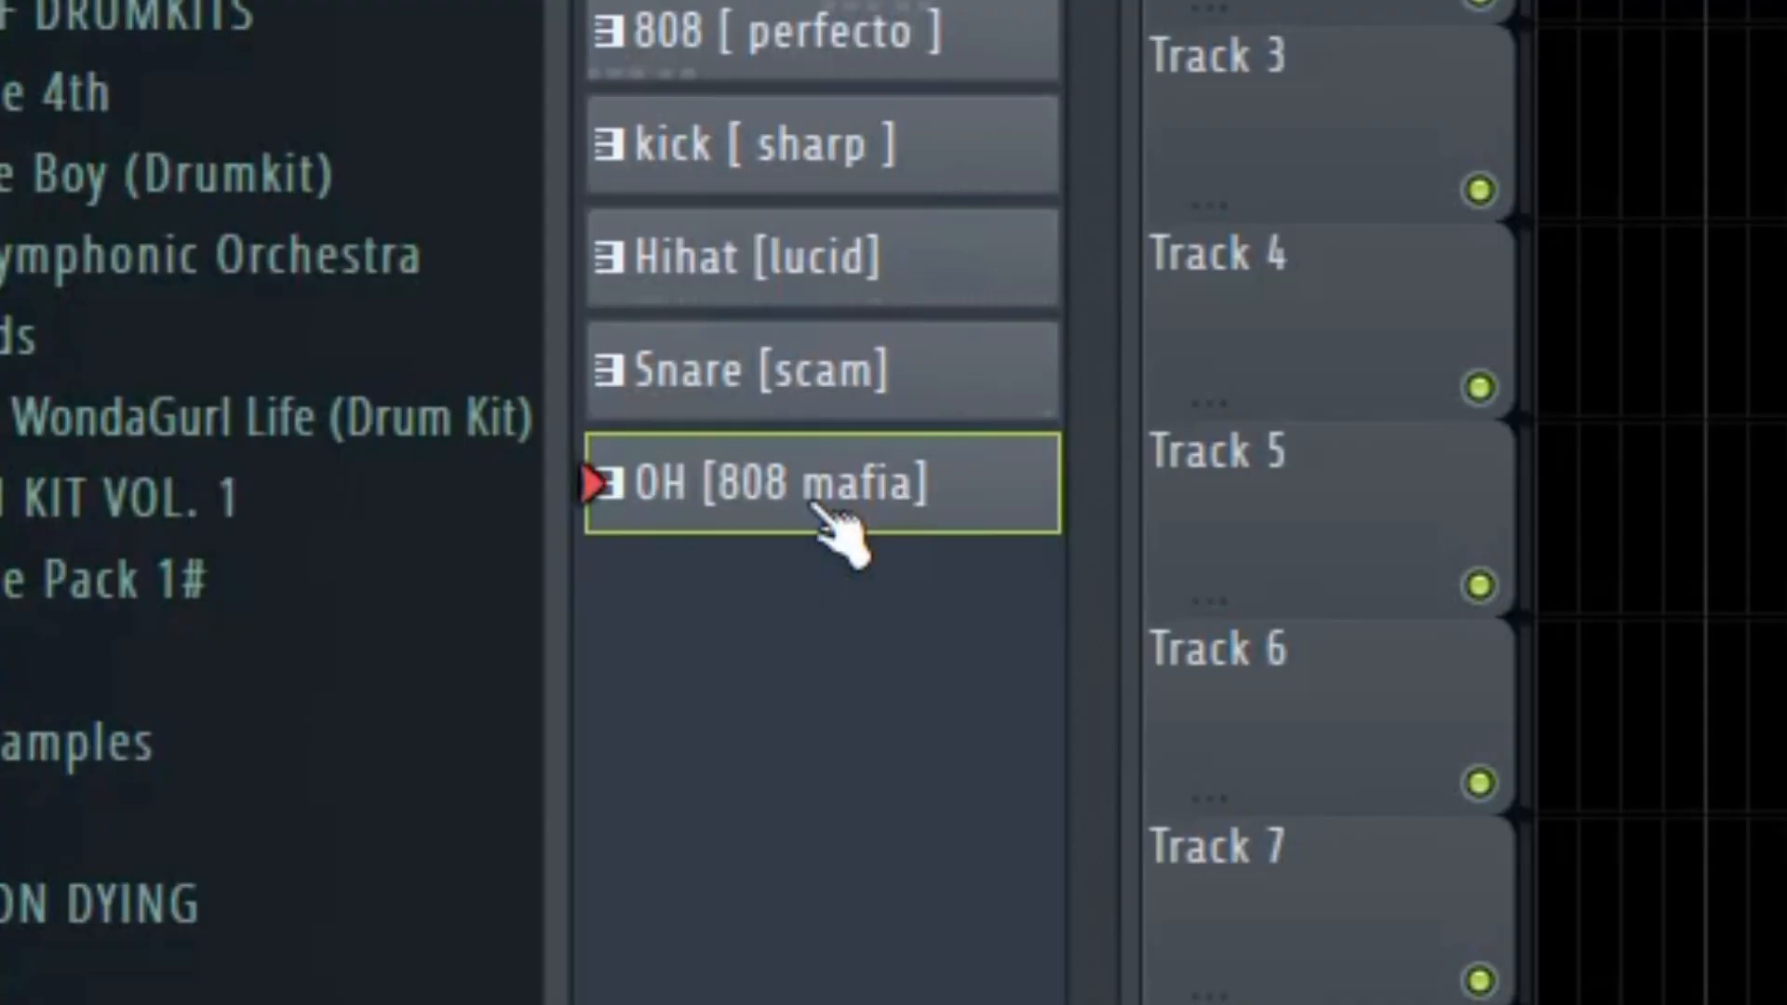
Step: Add the OH [808 mafia] pattern to the playlist and play its C5 hits in the piano roll
drag(813, 507, 811, 352)
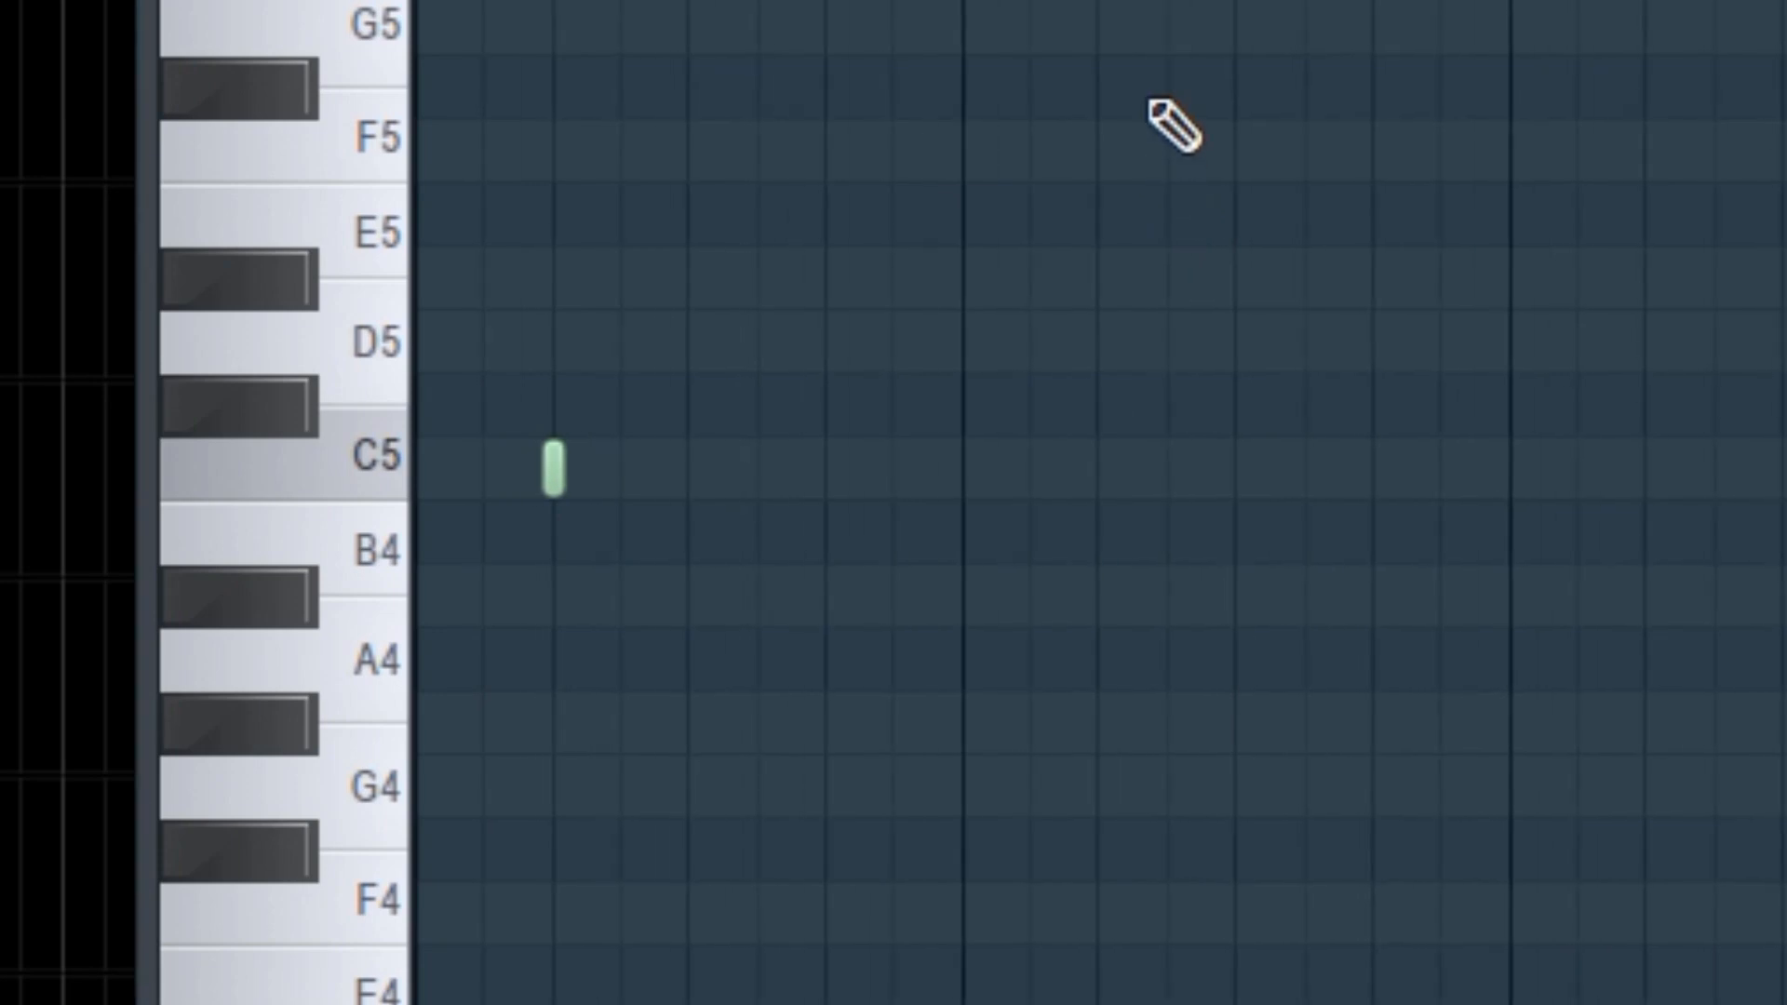
key(space)
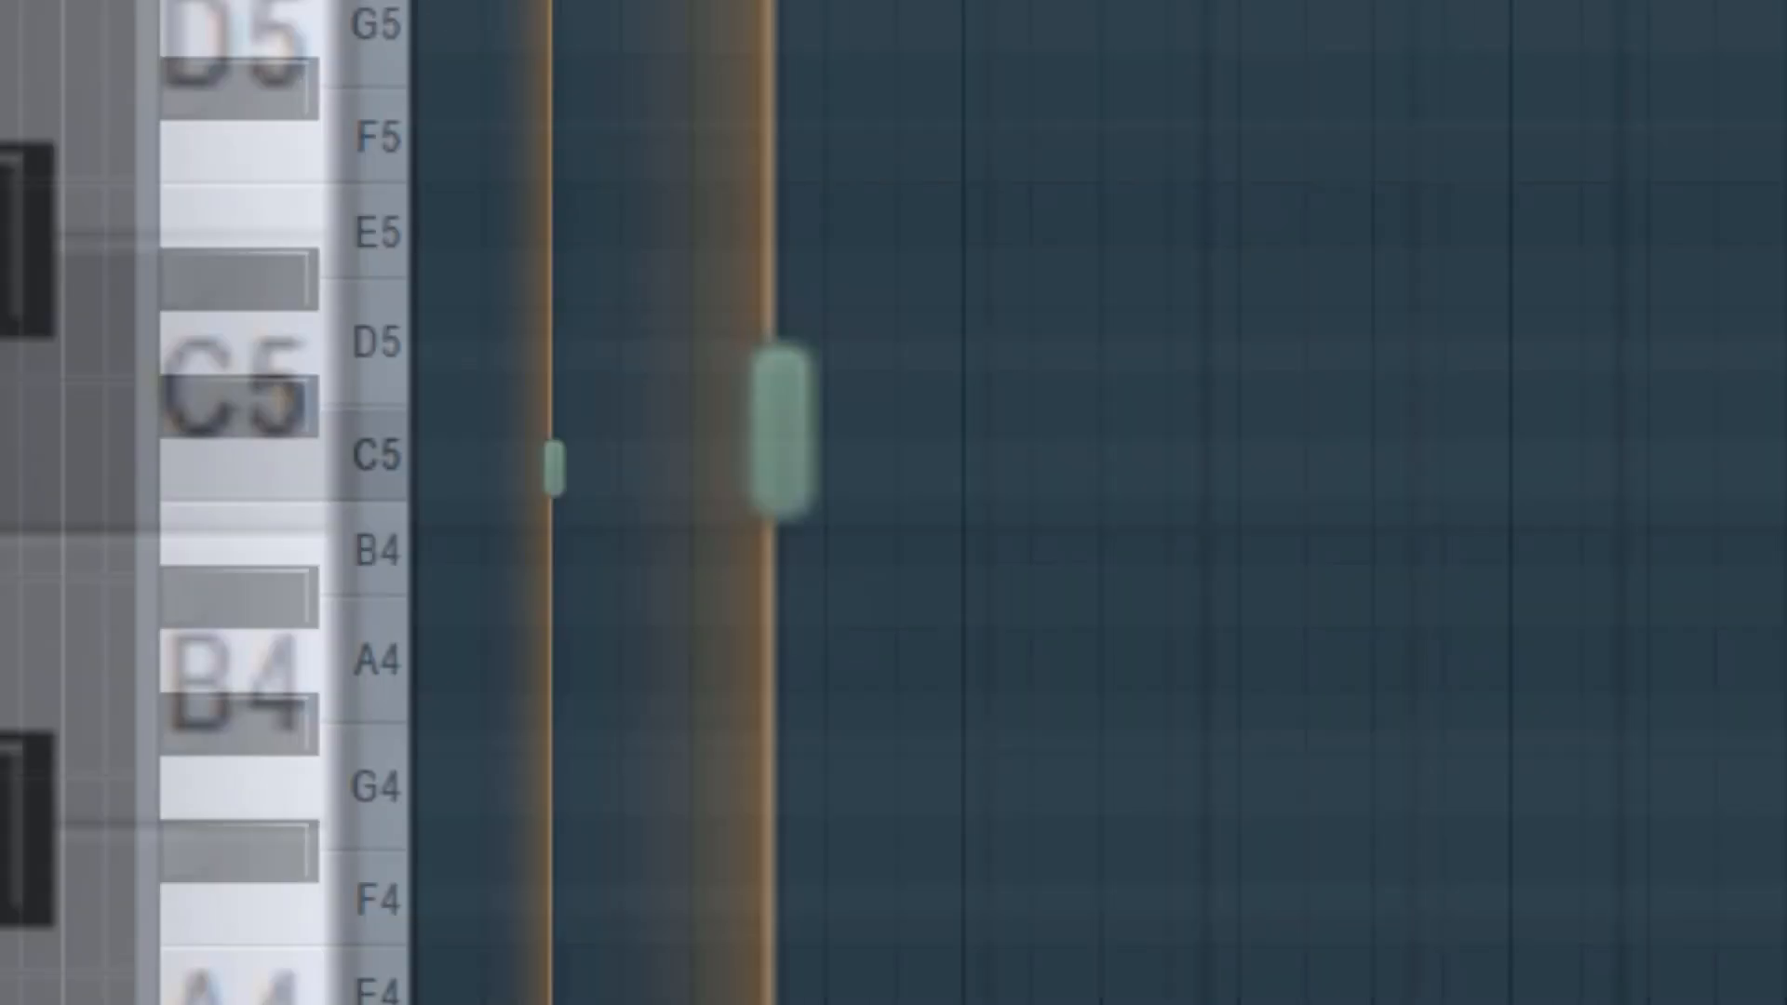